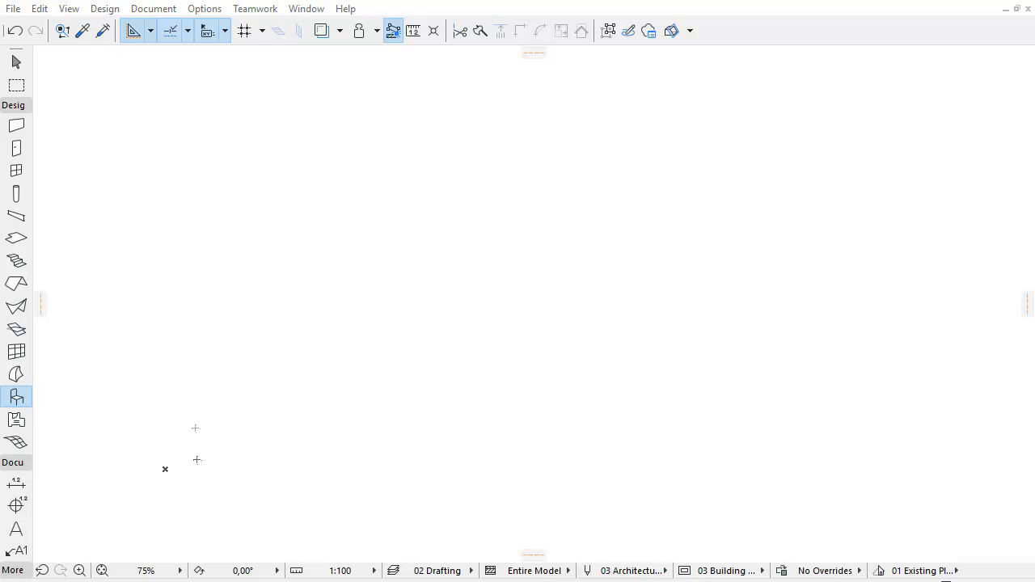
- Choose Parking Place 20 from Visualization > Site Improvements > Park and Street as the default object
{"action": "double_click", "coordinate": [16, 397]}
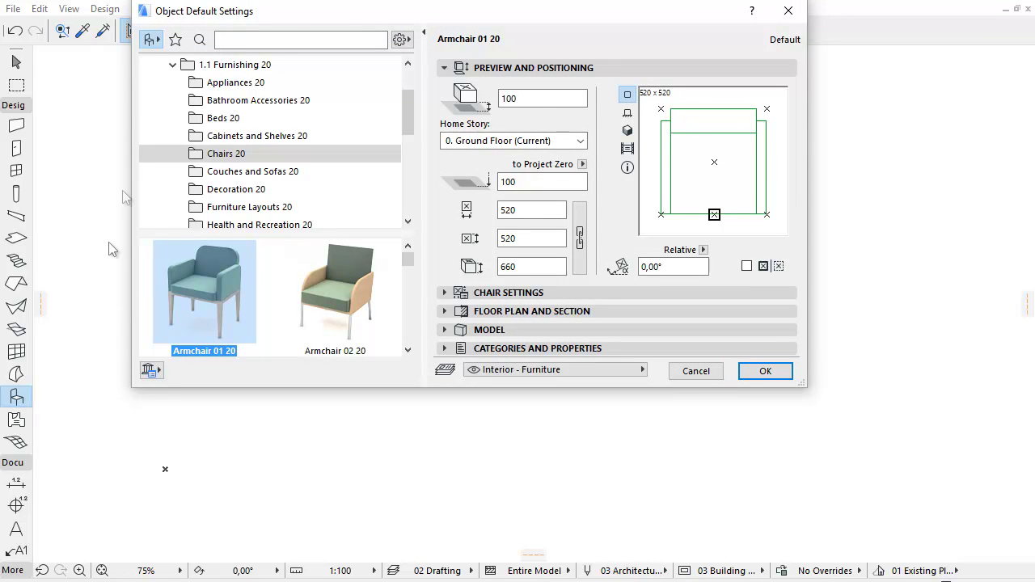
{"action": "left_click", "coordinate": [173, 64]}
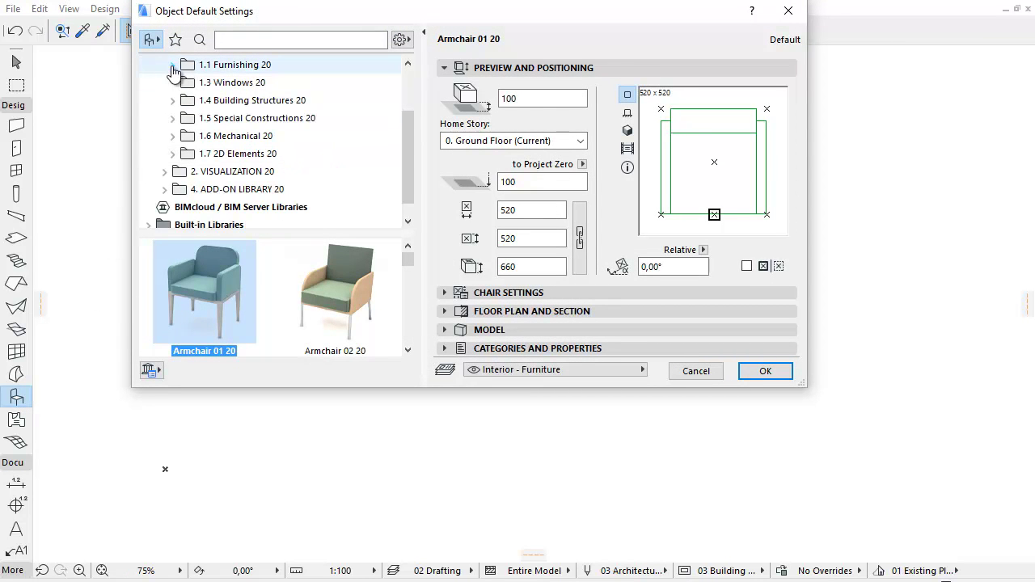
{"action": "left_click", "coordinate": [165, 171]}
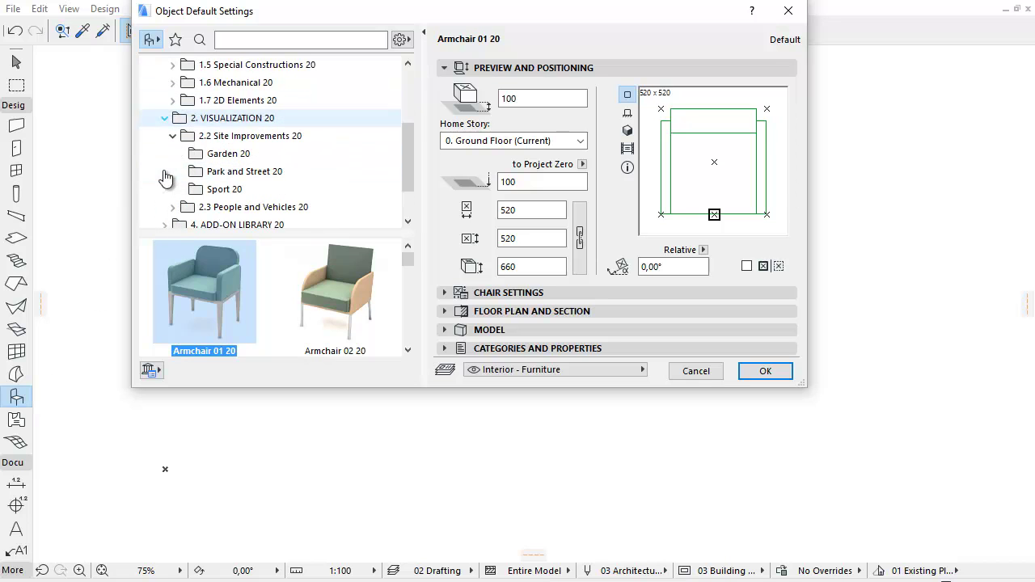
{"action": "left_click", "coordinate": [172, 172]}
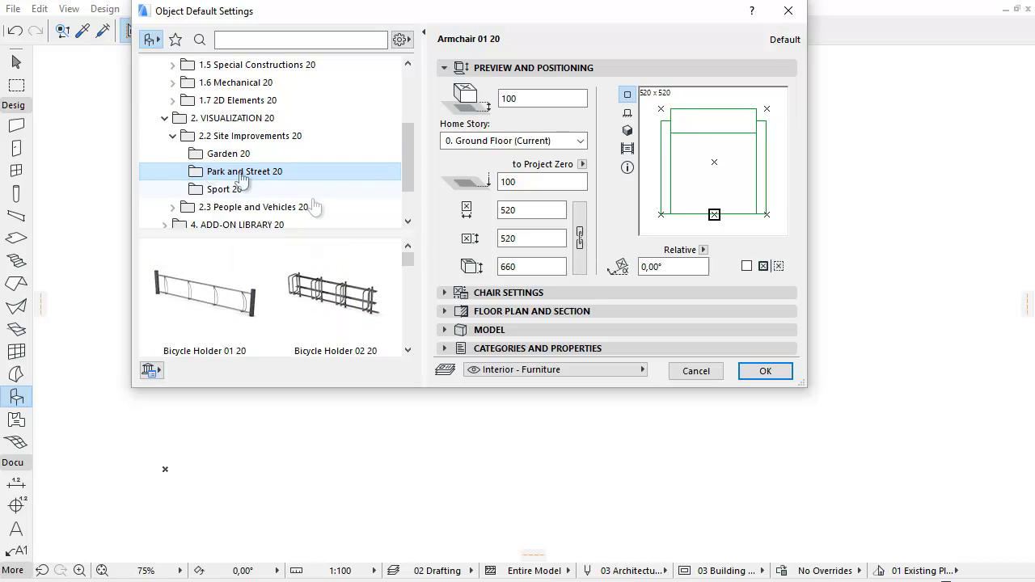
{"action": "scroll", "coordinate": [336, 299], "scroll_direction": "down", "scroll_amount": 2}
{"action": "left_click", "coordinate": [335, 299]}
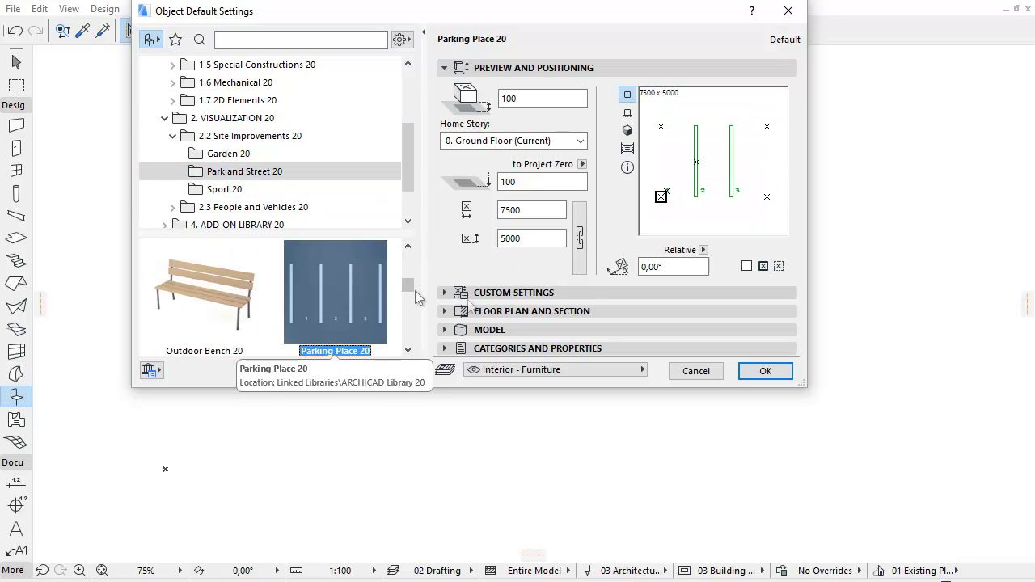
- In Custom Settings, set Parking Place 20's Start Numbering to 'on Side 2'
{"action": "left_click", "coordinate": [488, 295]}
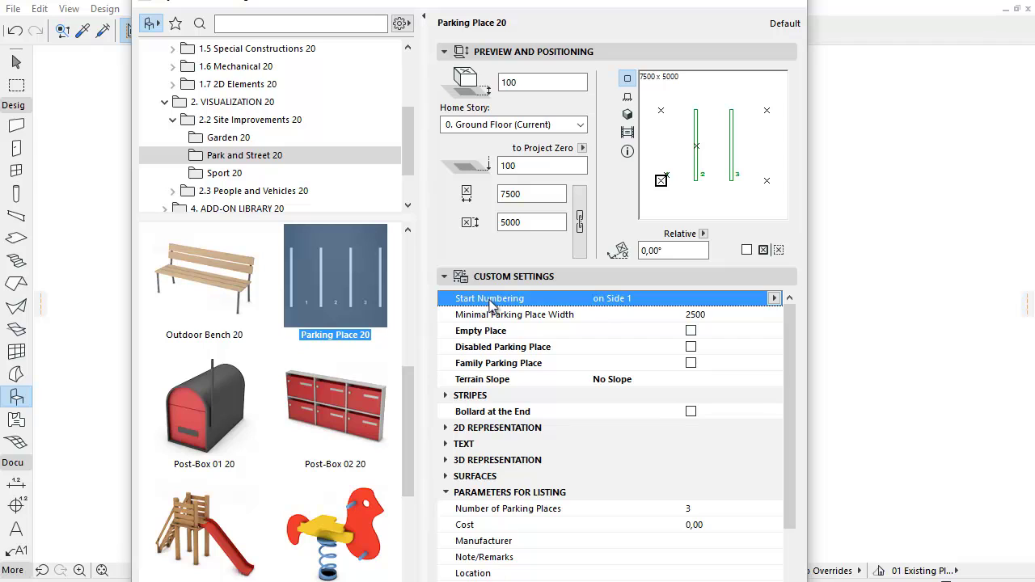
{"action": "left_click", "coordinate": [774, 299]}
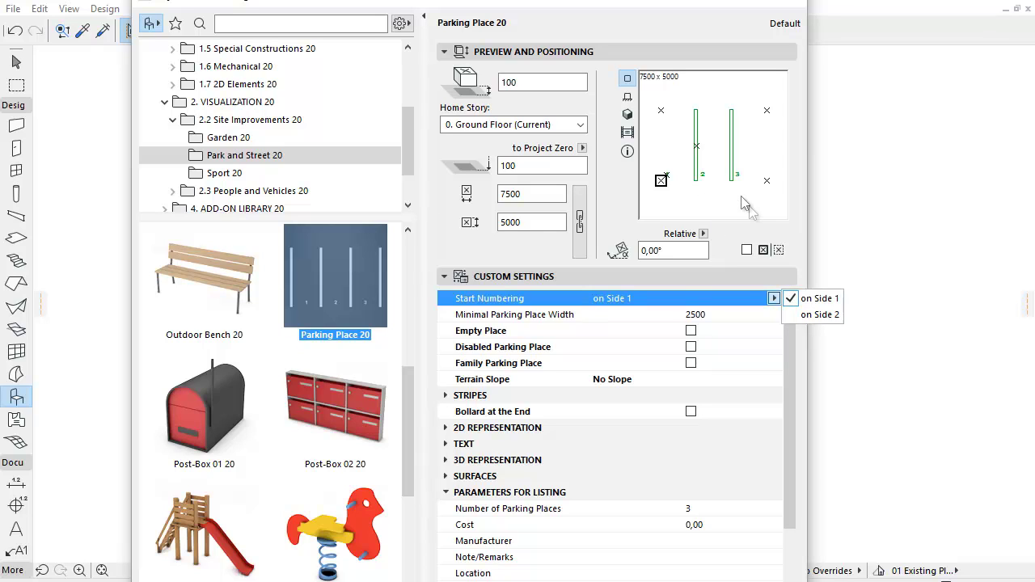
{"action": "left_click", "coordinate": [817, 314]}
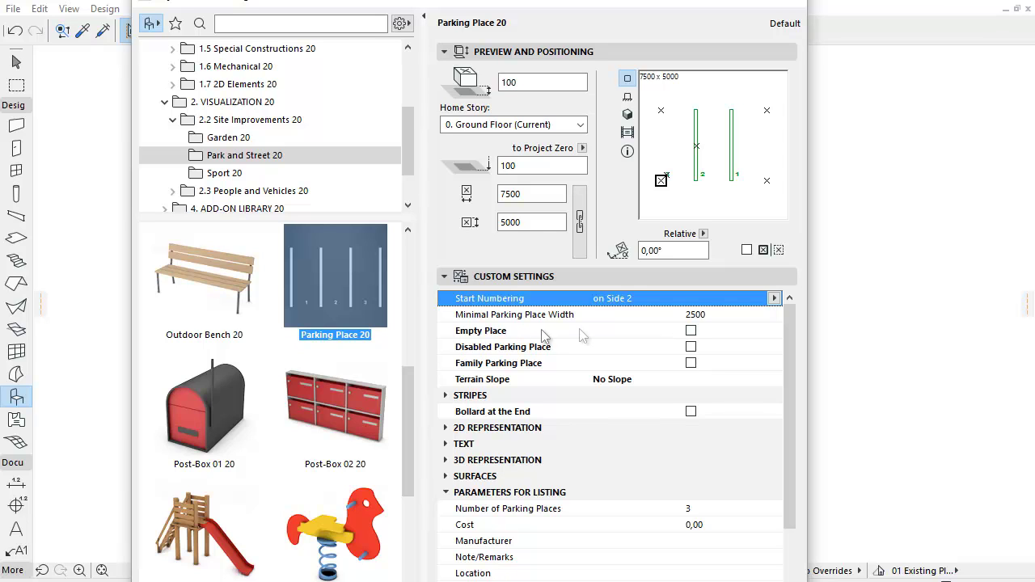
- Enable Empty Place, set 3 empty places, and turn Uniform Empty Places Width off
{"action": "left_click", "coordinate": [691, 331]}
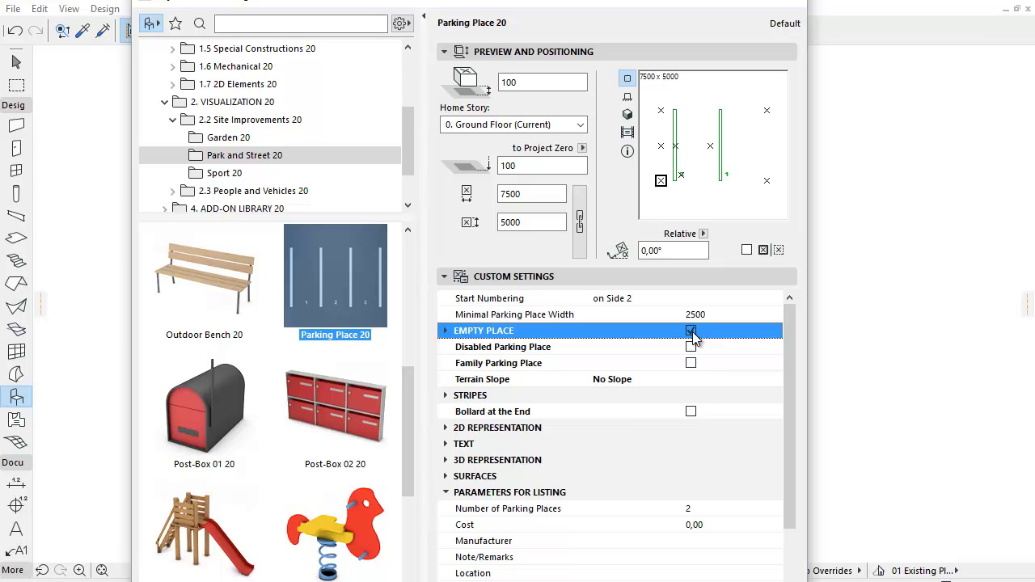
{"action": "left_click", "coordinate": [445, 331]}
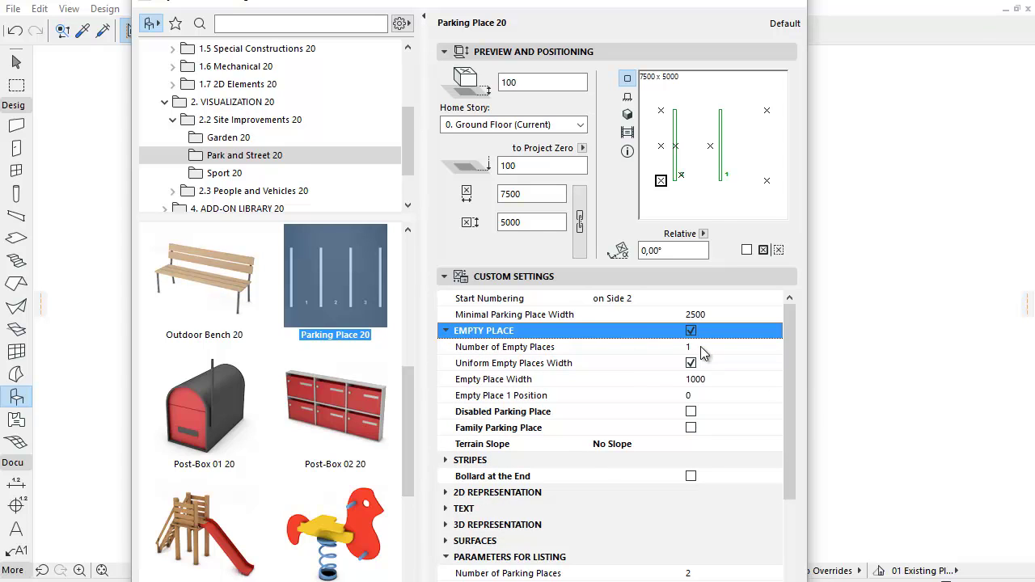
{"action": "left_click", "coordinate": [730, 347]}
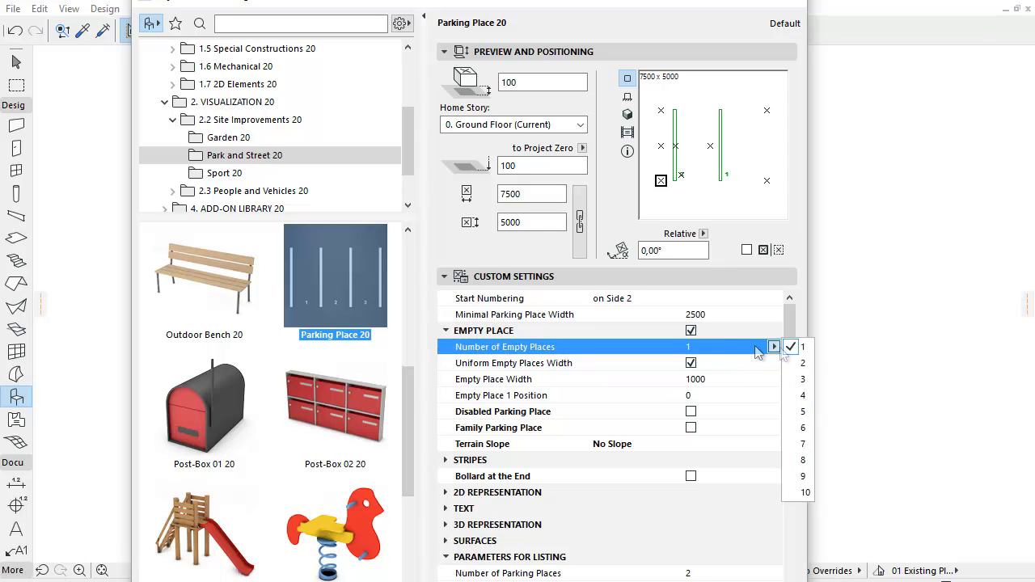
{"action": "left_click", "coordinate": [802, 379]}
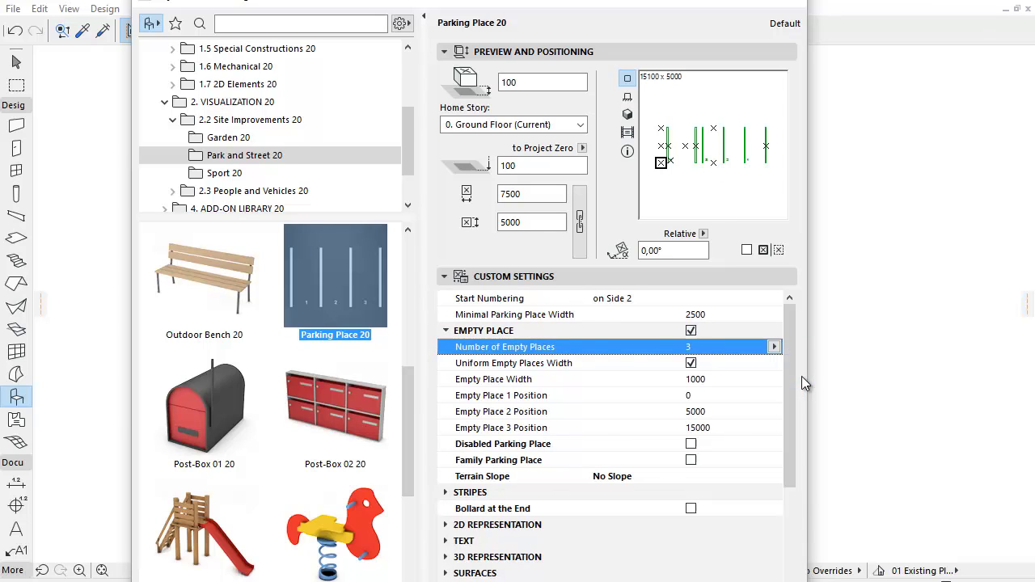
{"action": "left_click", "coordinate": [694, 366]}
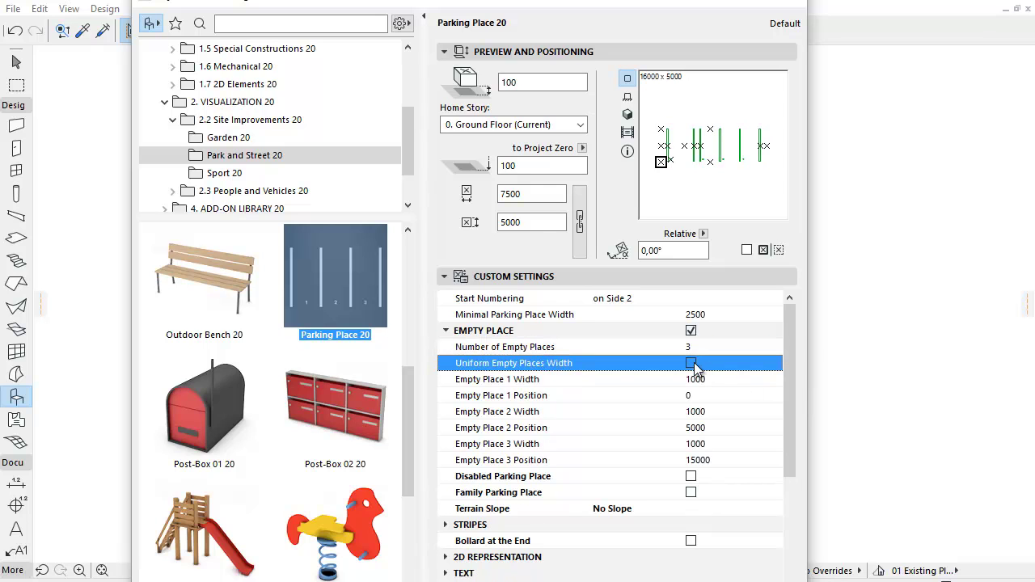
{"action": "left_click", "coordinate": [691, 363]}
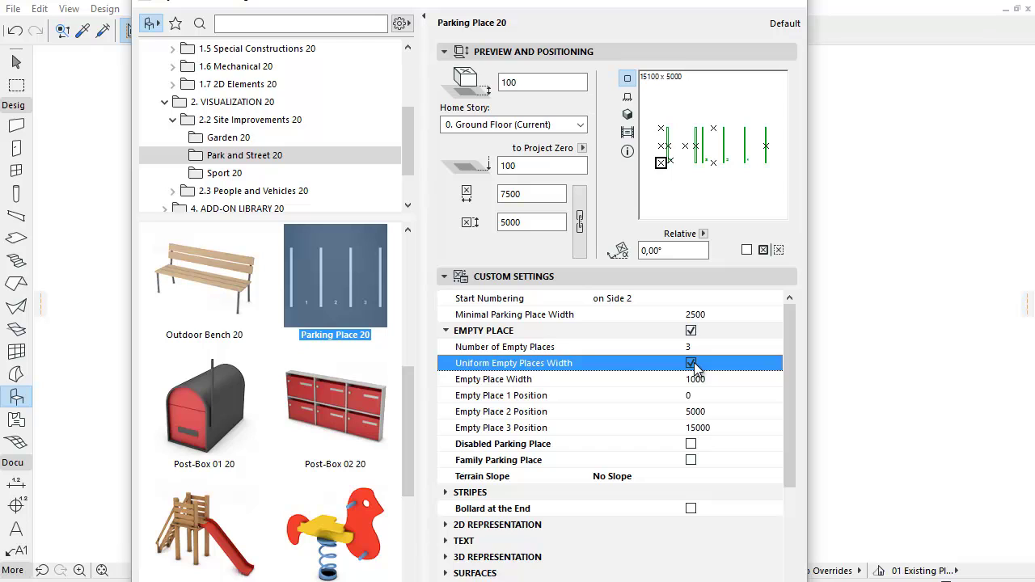
{"action": "left_click", "coordinate": [691, 363]}
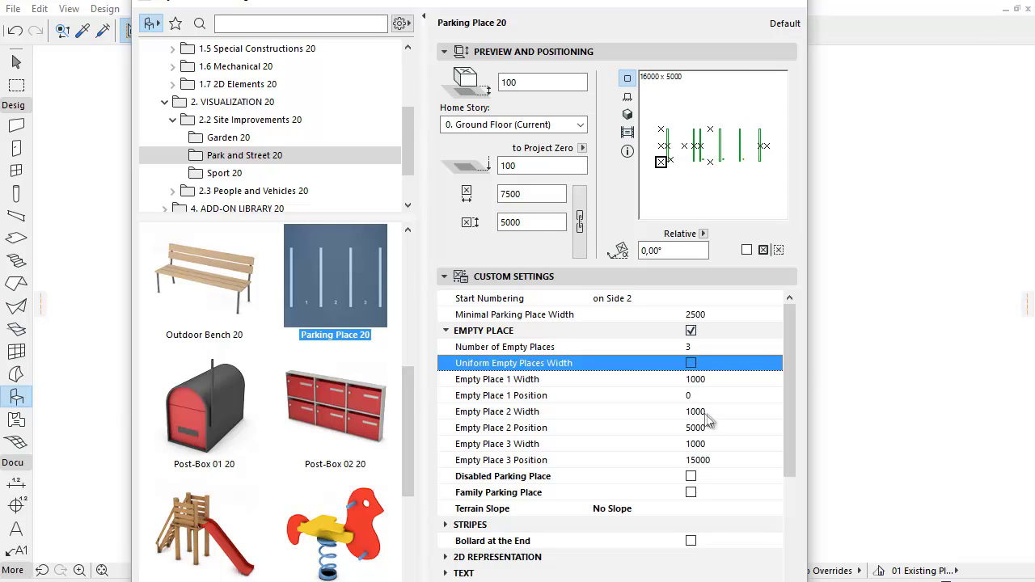
- Review the empty places' widths and positions, then reduce Number of Empty Places to 1
{"action": "left_click", "coordinate": [709, 410]}
{"action": "left_click", "coordinate": [714, 430]}
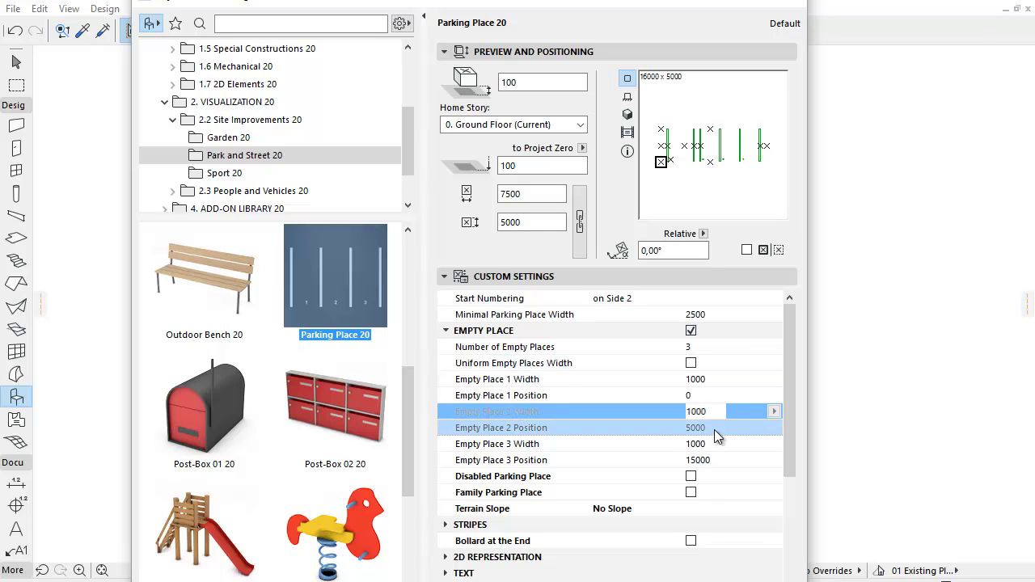
{"action": "left_click", "coordinate": [715, 446]}
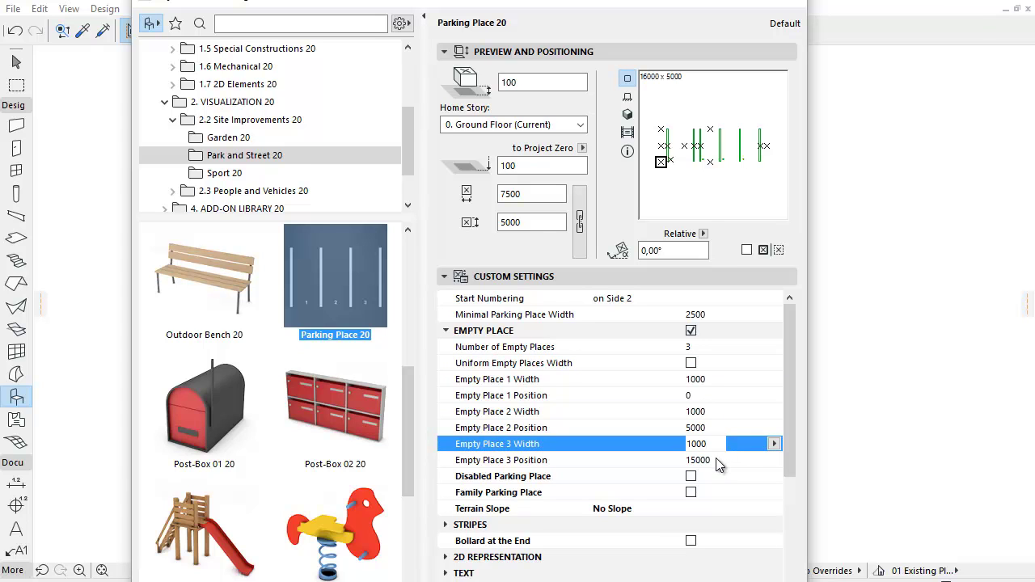
{"action": "left_click", "coordinate": [716, 458]}
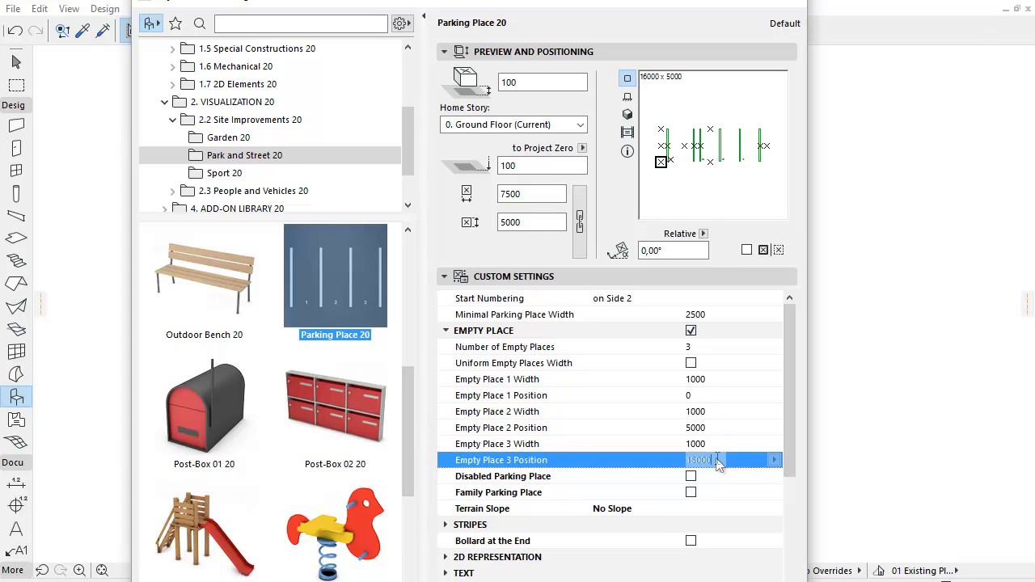
{"action": "left_click", "coordinate": [739, 346]}
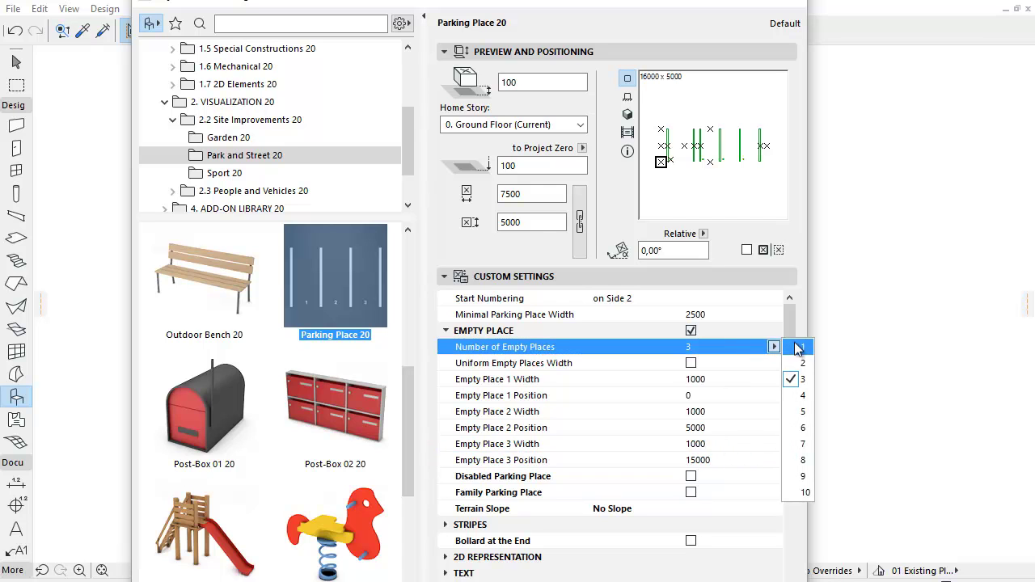
{"action": "left_click", "coordinate": [797, 347]}
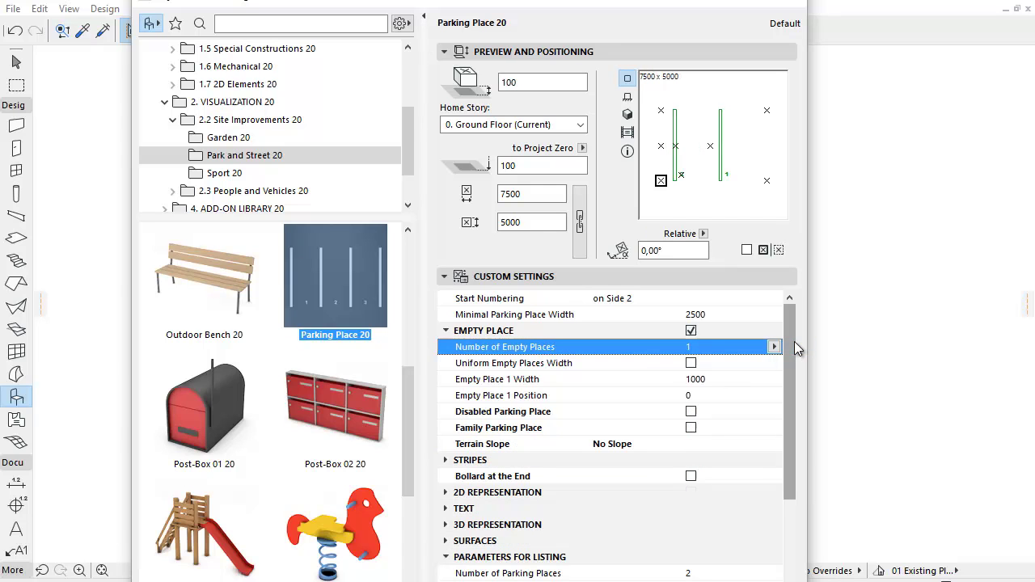
- Accept the settings and place the Parking Place object on the floor plan
{"action": "left_click", "coordinate": [743, 278]}
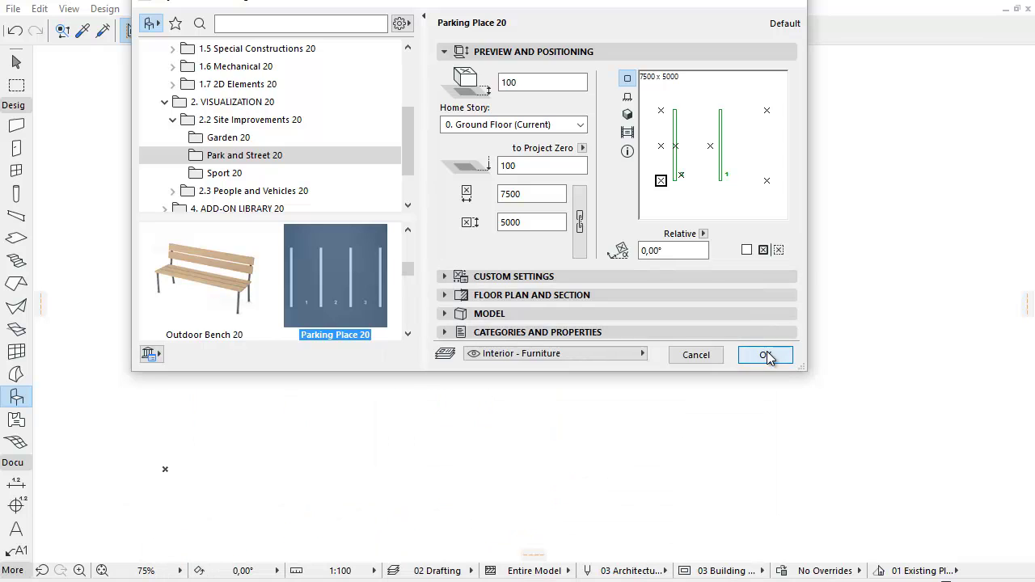
{"action": "left_click", "coordinate": [765, 356]}
{"action": "left_click", "coordinate": [459, 329]}
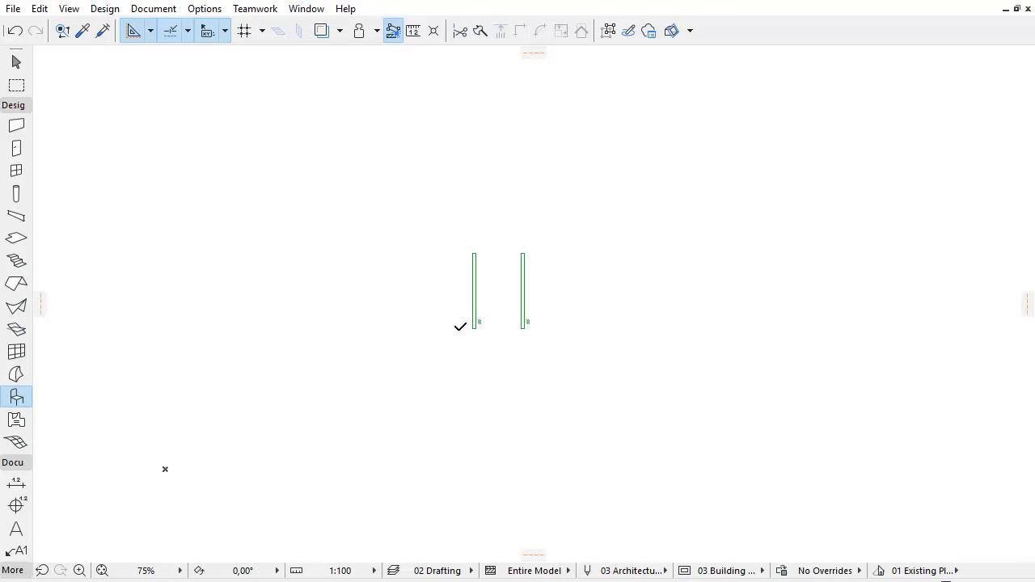
- Stretch the parking row to 7500 wide so it shows seven stripes
{"action": "left_click", "coordinate": [525, 325]}
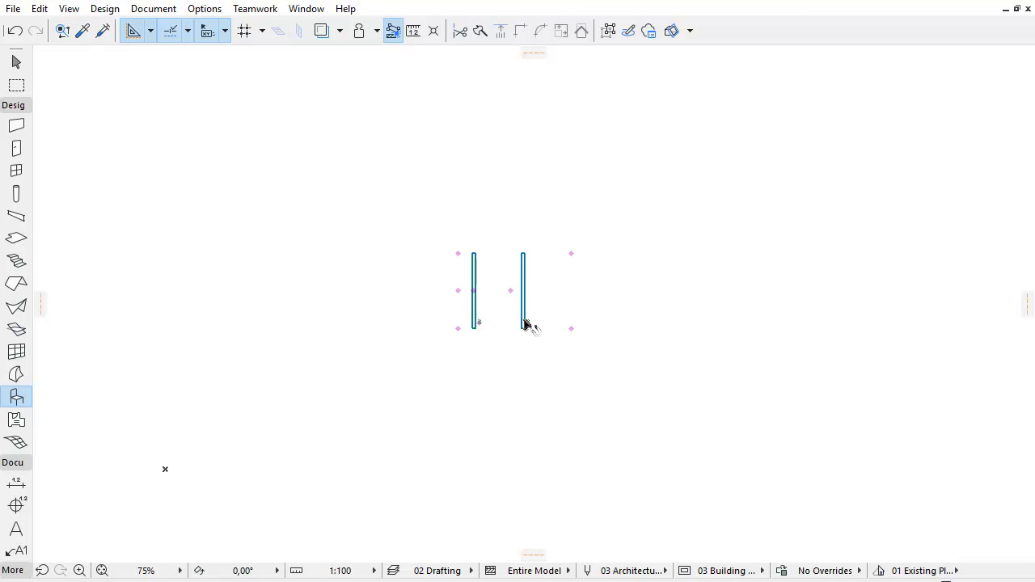
{"action": "left_click", "coordinate": [574, 328]}
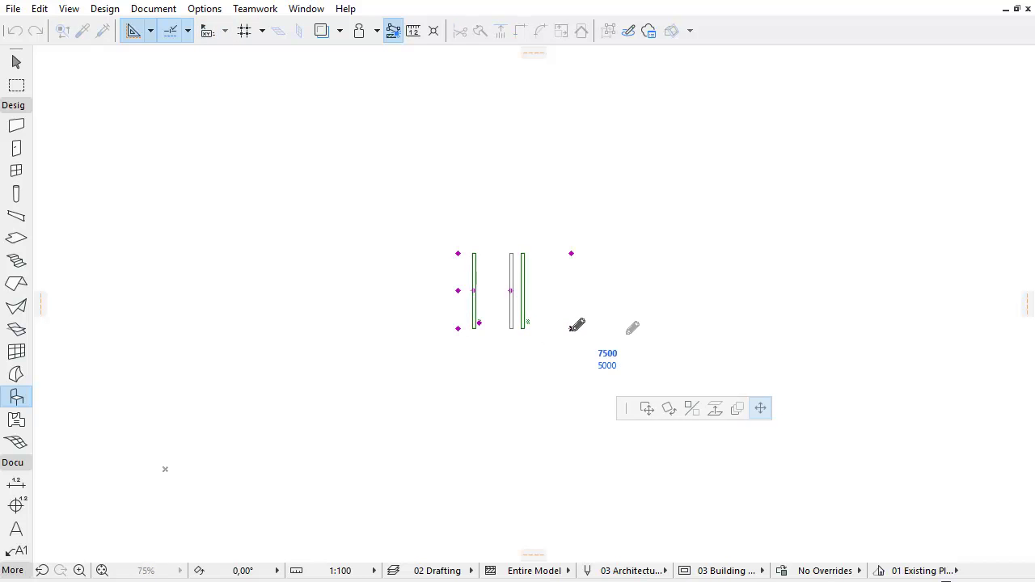
{"action": "left_click", "coordinate": [766, 327]}
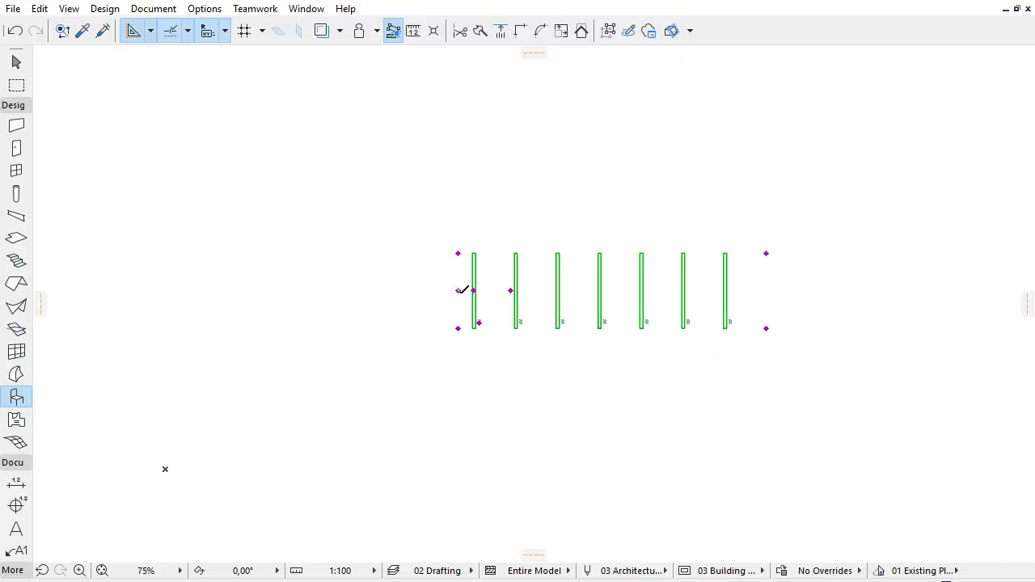
{"action": "left_click", "coordinate": [460, 290]}
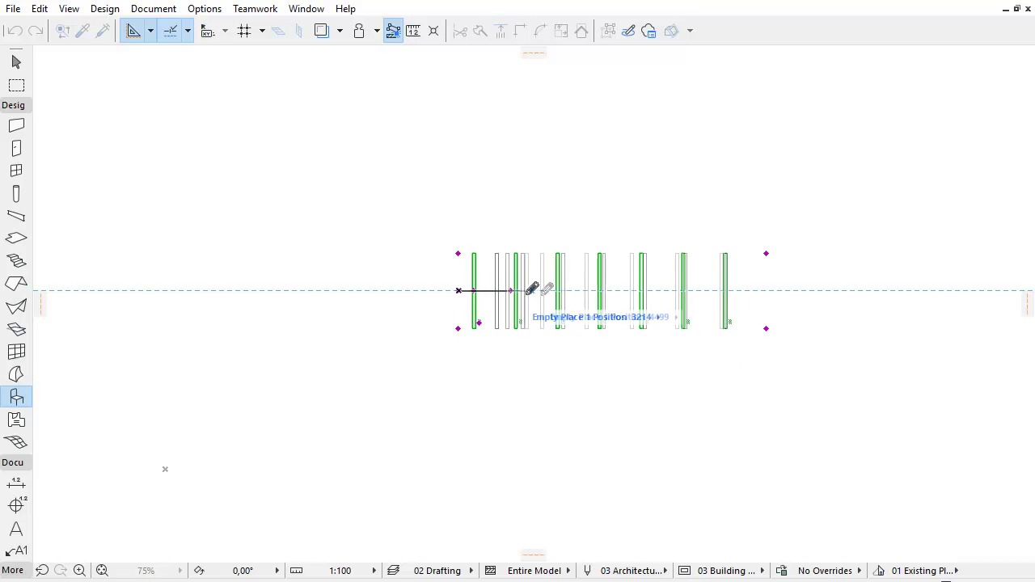
- Reposition and resize the empty place, then delete the trial parking object
{"action": "left_click", "coordinate": [608, 290]}
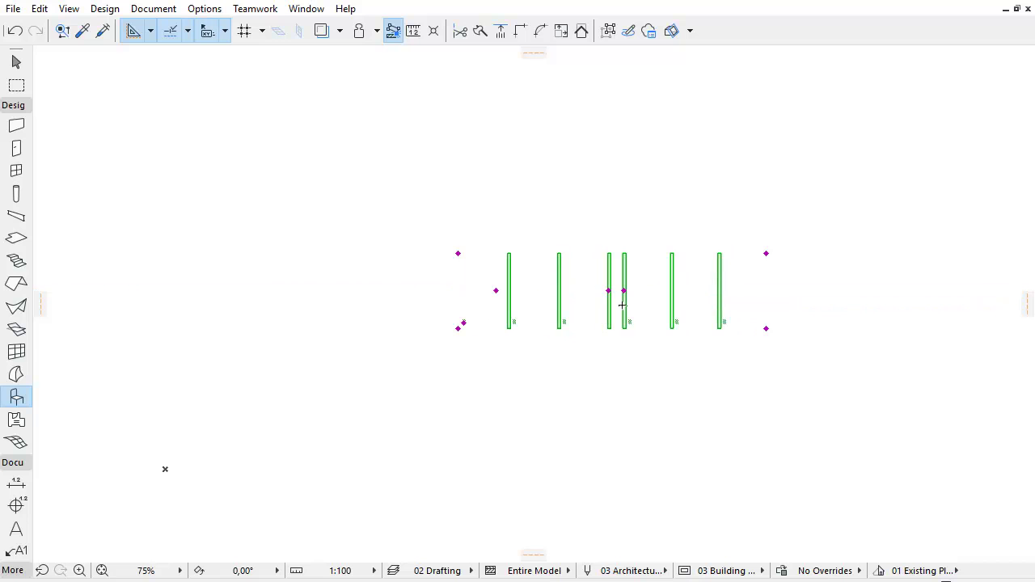
{"action": "scroll", "coordinate": [622, 305], "scroll_direction": "up", "scroll_amount": 5}
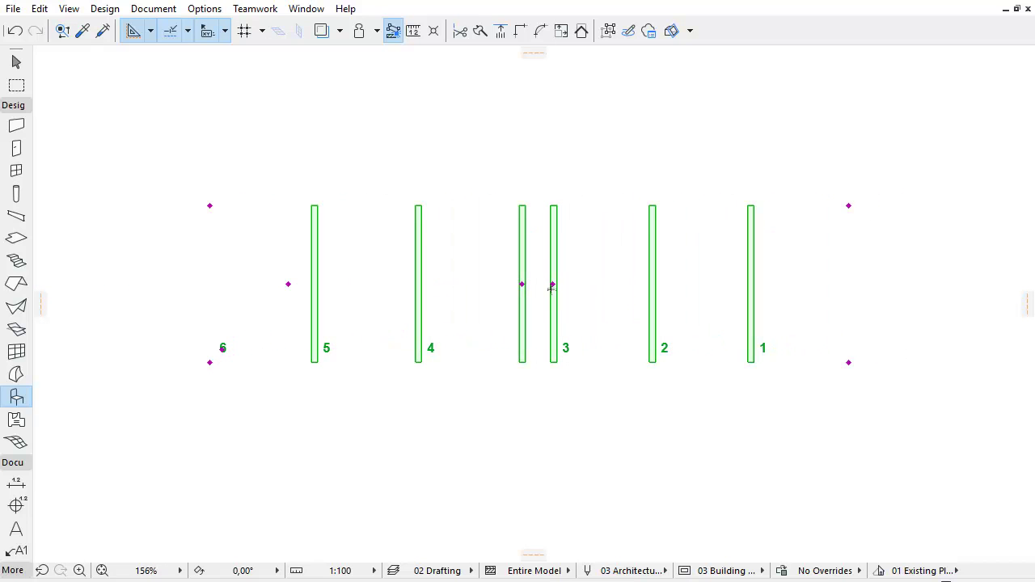
{"action": "left_click", "coordinate": [555, 283]}
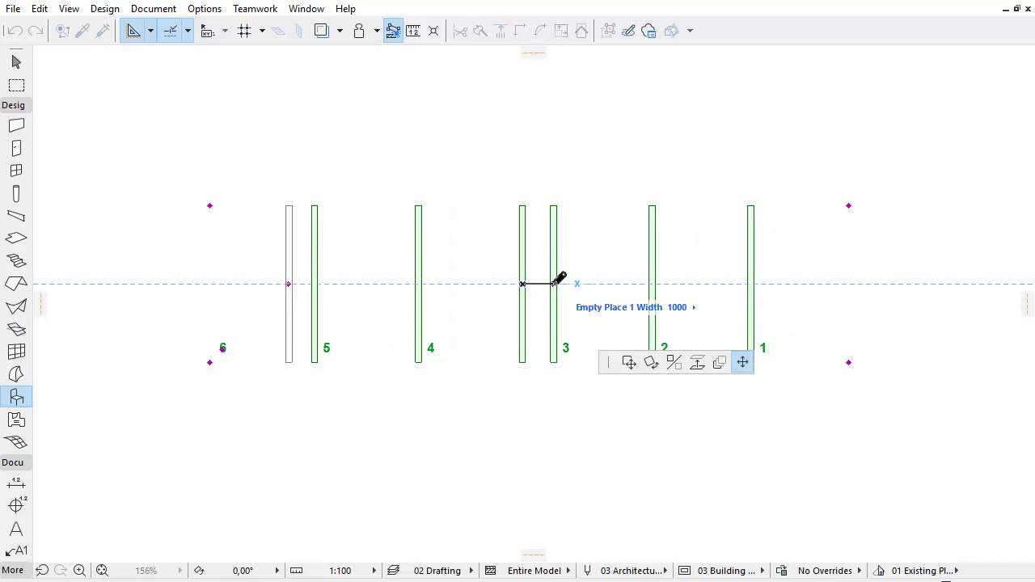
{"action": "left_click", "coordinate": [615, 284]}
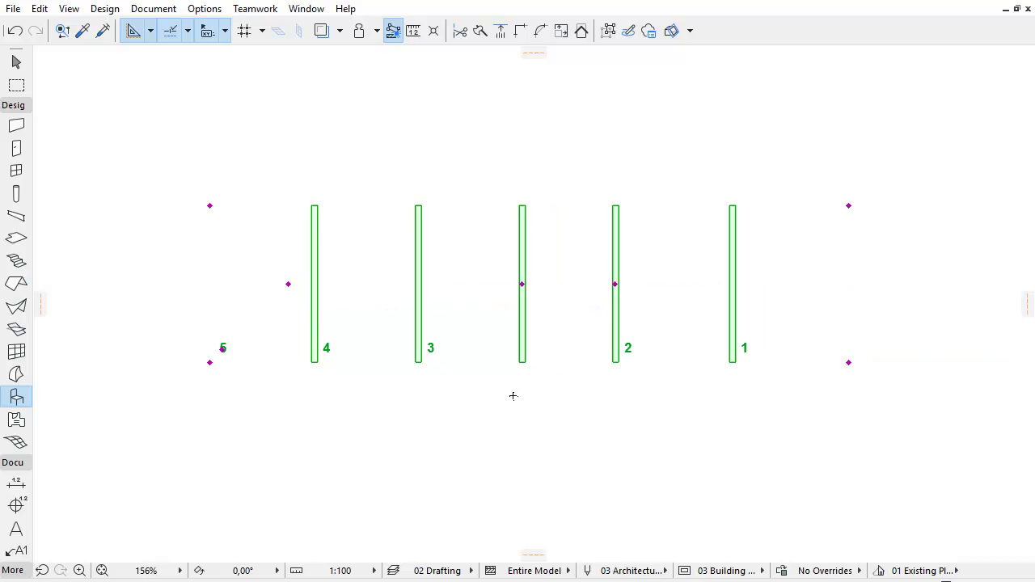
{"action": "key", "text": "Delete"}
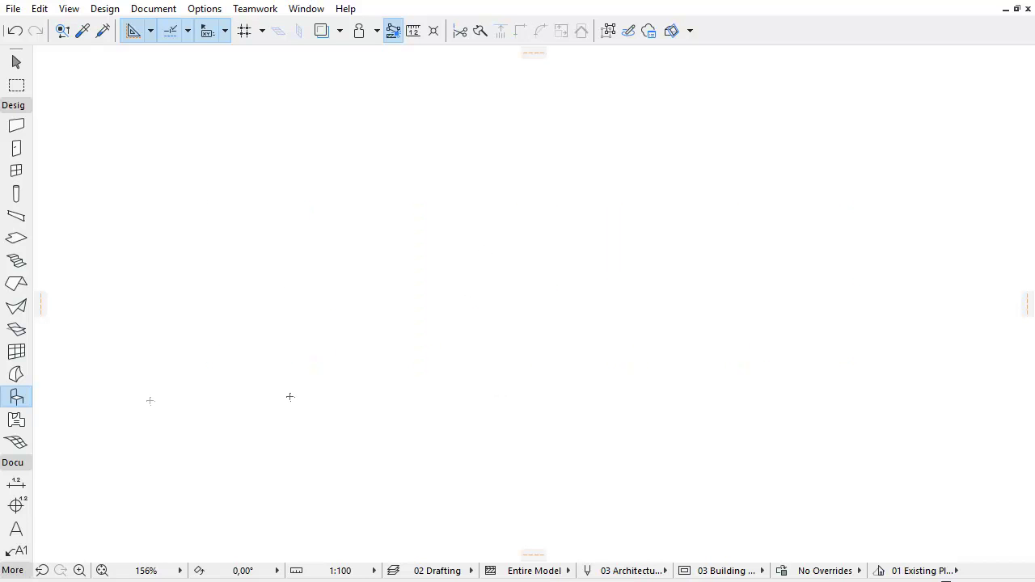
- In Parking Place 20 defaults, turn Empty Place off and enable one Disabled and one Family place
{"action": "double_click", "coordinate": [17, 398]}
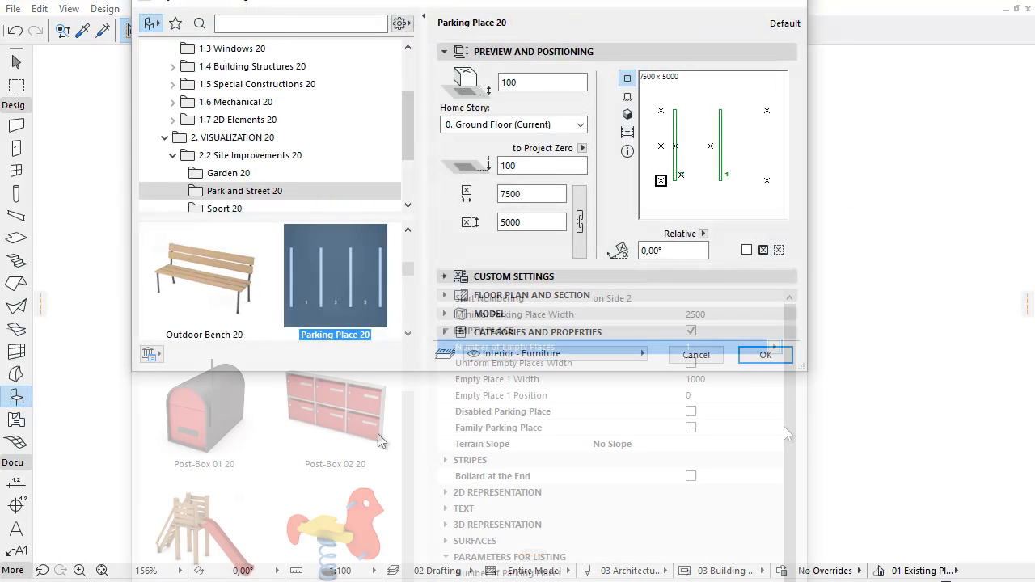
{"action": "left_click", "coordinate": [691, 330]}
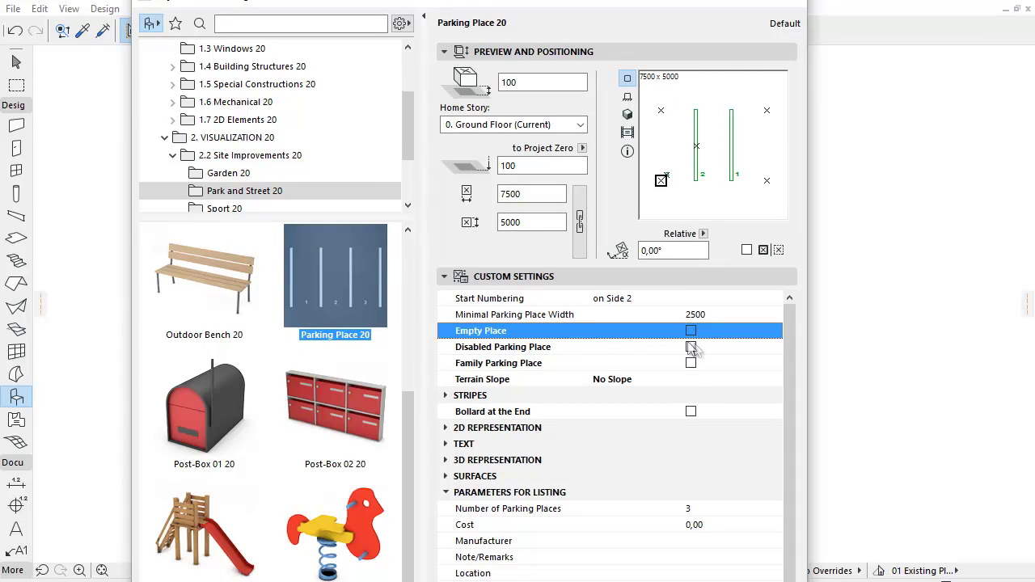
{"action": "left_click", "coordinate": [692, 347]}
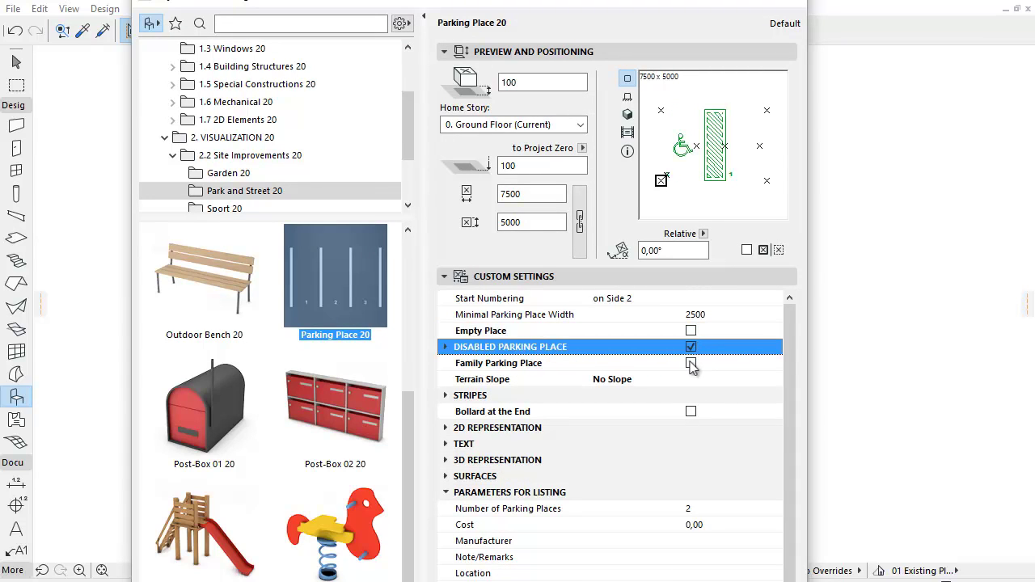
{"action": "left_click", "coordinate": [690, 362]}
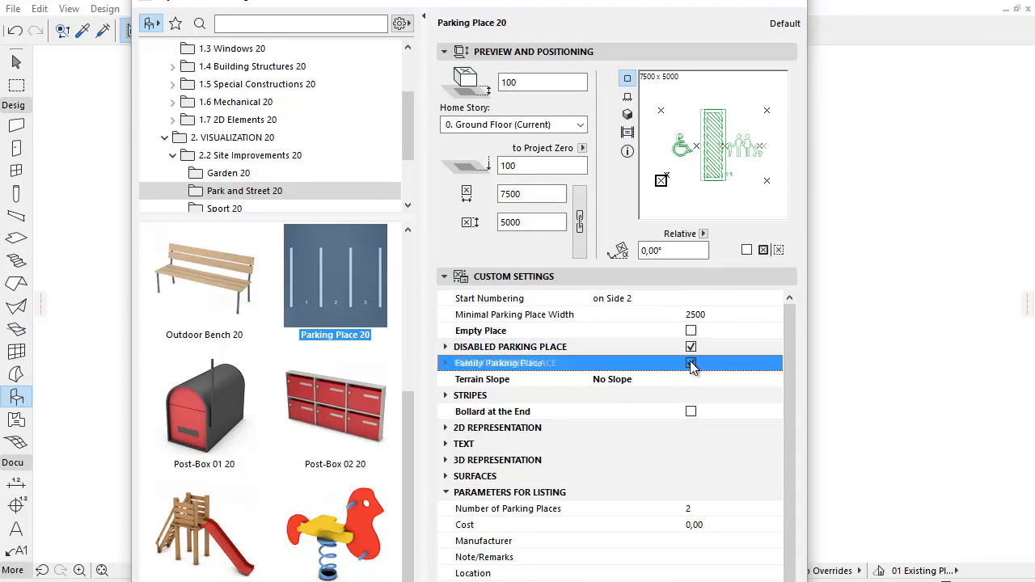
{"action": "left_click", "coordinate": [447, 349]}
{"action": "left_click", "coordinate": [446, 348]}
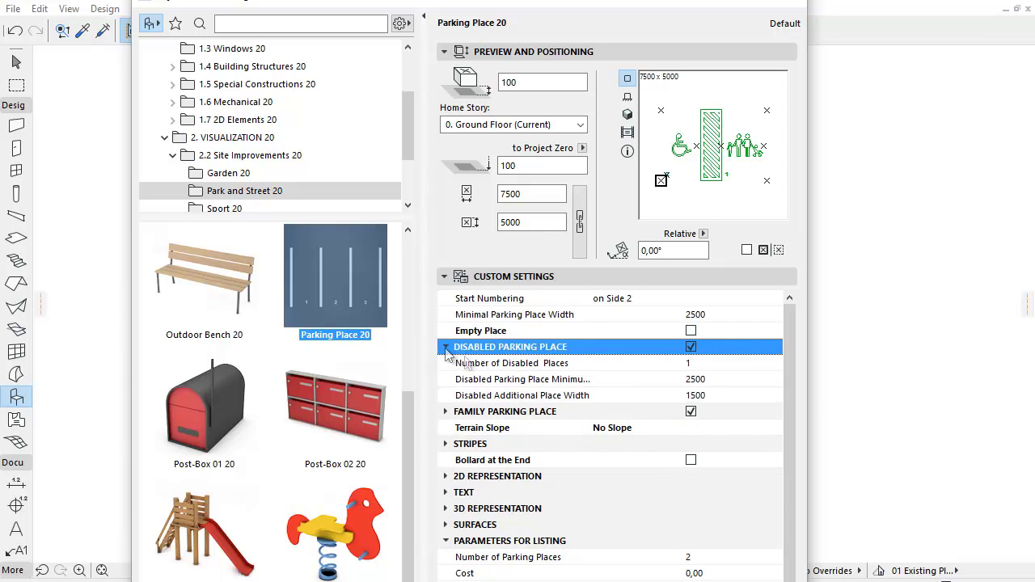
{"action": "left_click", "coordinate": [446, 412]}
{"action": "left_click", "coordinate": [447, 412]}
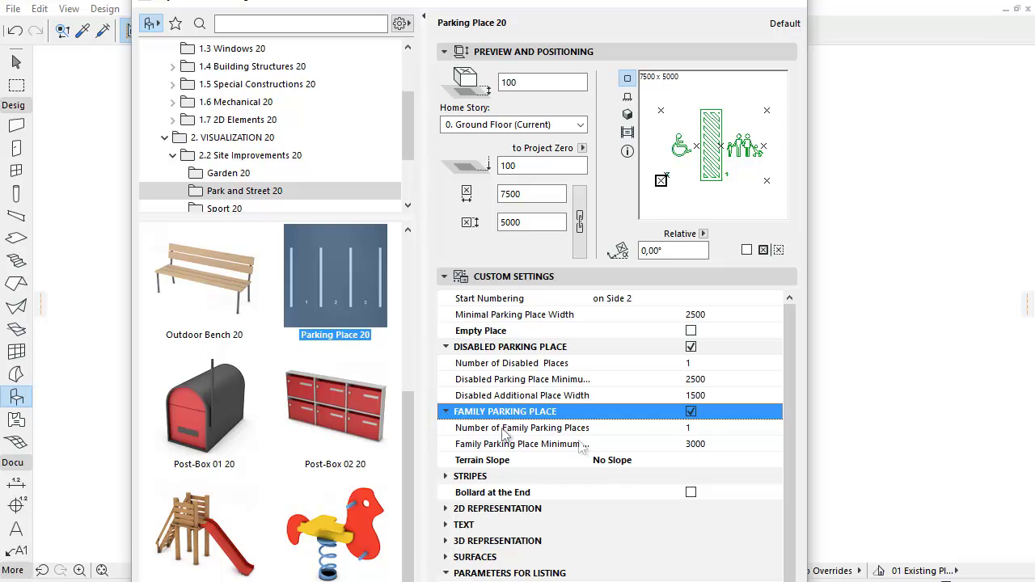
{"action": "left_click", "coordinate": [715, 363]}
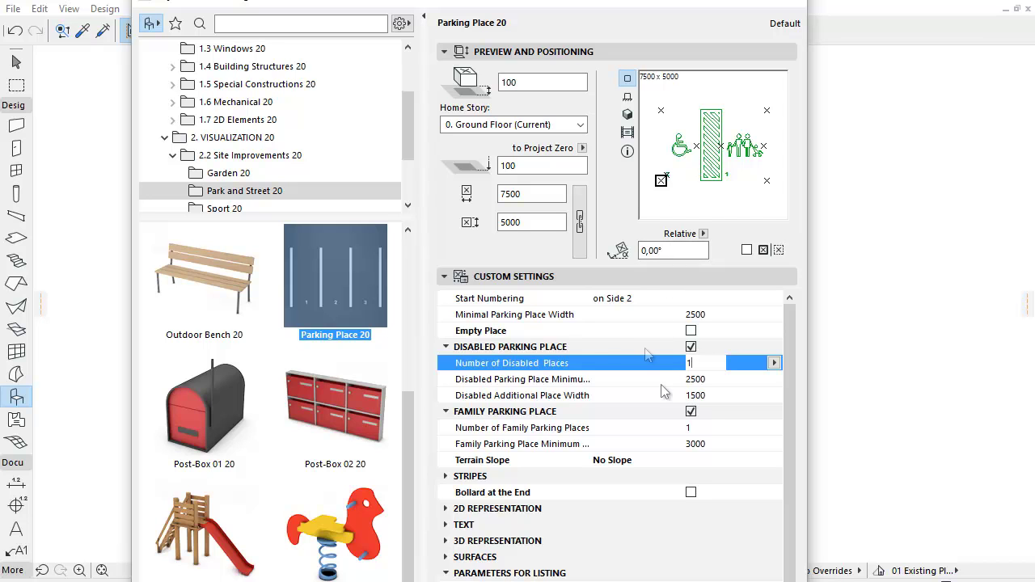
{"action": "left_click", "coordinate": [642, 275]}
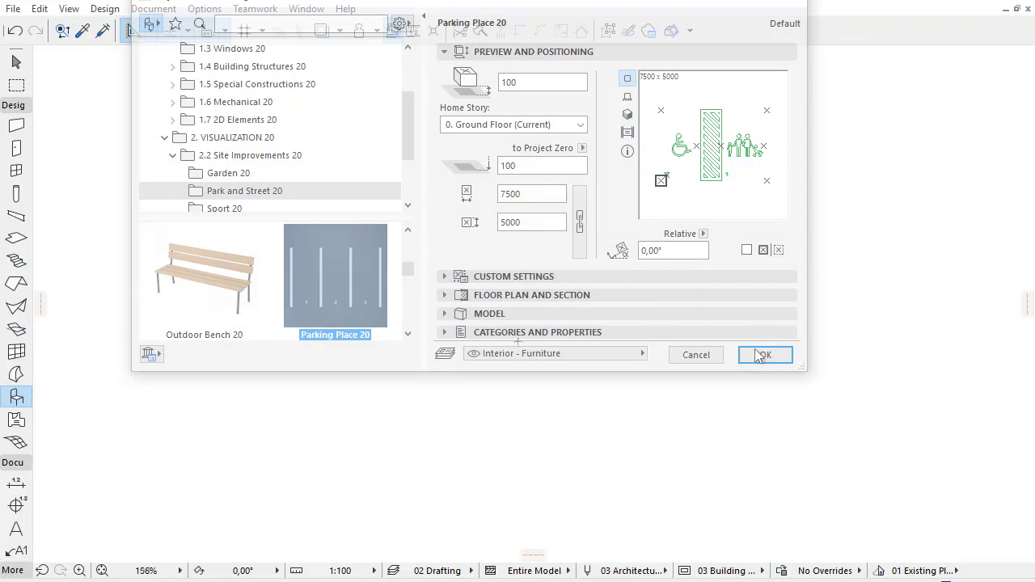
- Place the parking object and stretch the row to add standard stalls numbered 3–9
{"action": "left_click", "coordinate": [755, 353]}
{"action": "left_click", "coordinate": [393, 356]}
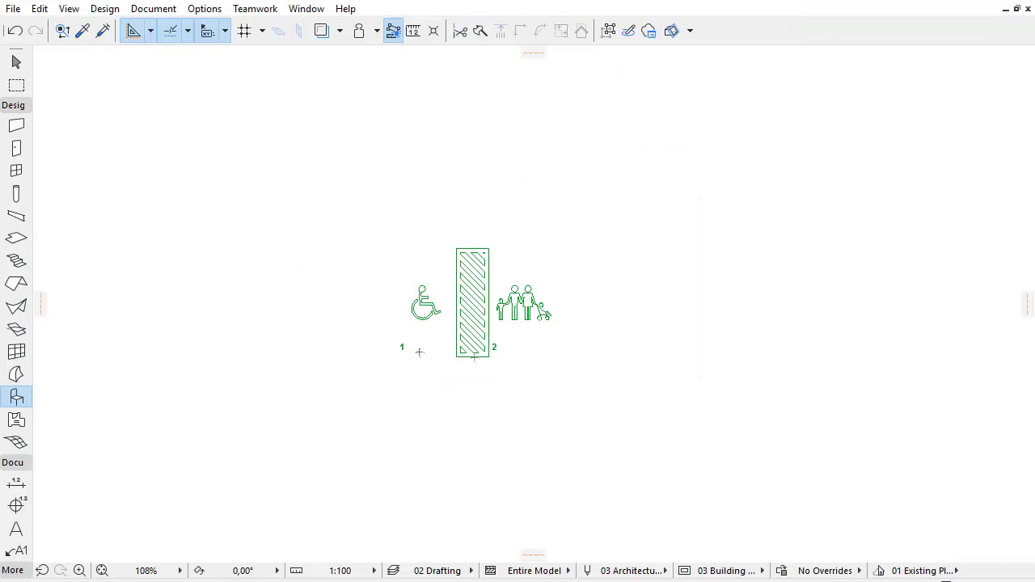
{"action": "left_click", "coordinate": [568, 372], "text": "shift"}
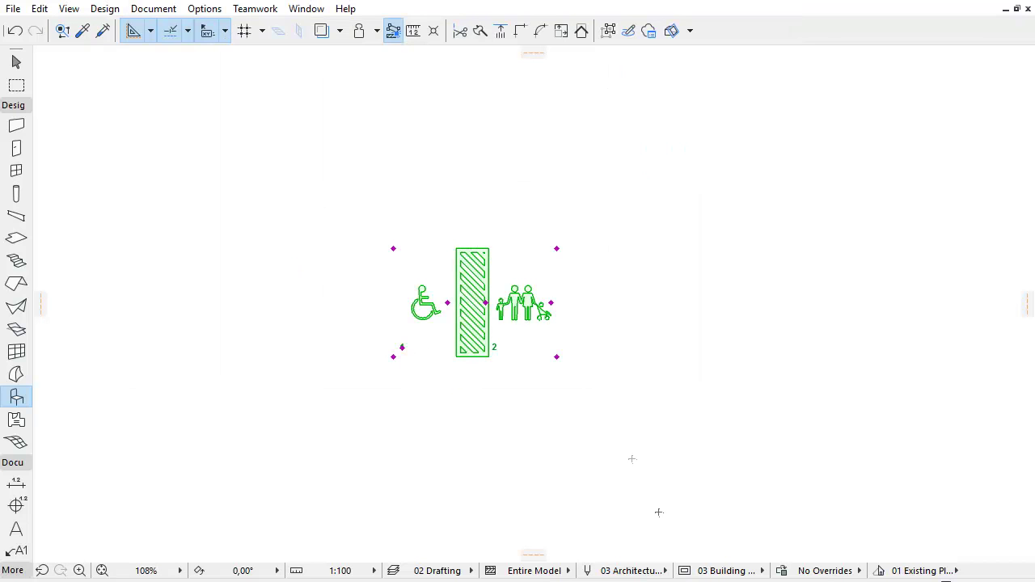
{"action": "left_click", "coordinate": [555, 356]}
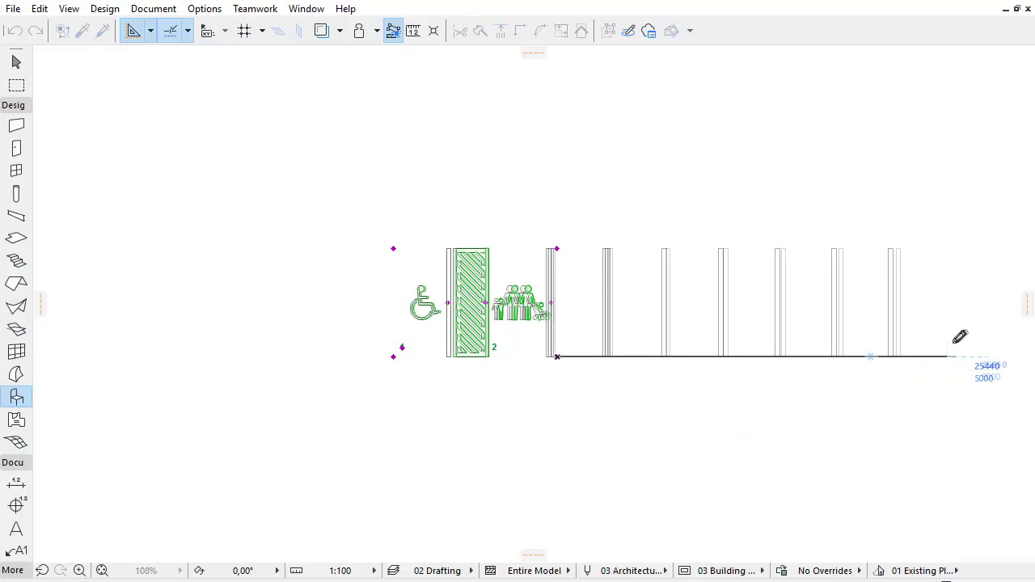
{"action": "left_click", "coordinate": [955, 357]}
{"action": "mouse_move", "coordinate": [950, 356]}
{"action": "middle_mouse_down"}
{"action": "mouse_move", "coordinate": [818, 367]}
{"action": "mouse_move", "coordinate": [777, 382]}
{"action": "middle_mouse_up"}
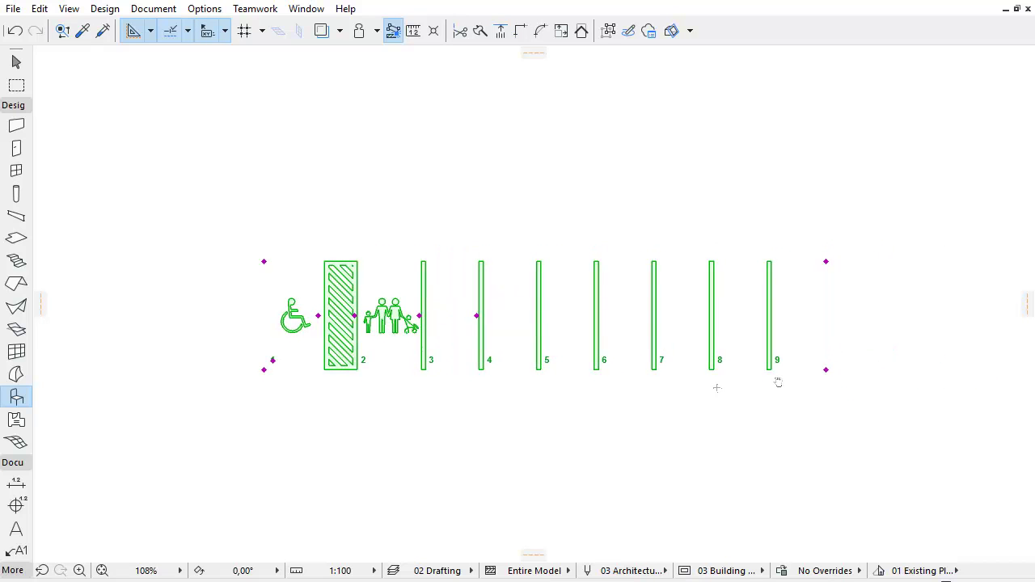
- Set the disabled place minimum width to 3000
{"action": "left_click", "coordinate": [477, 316]}
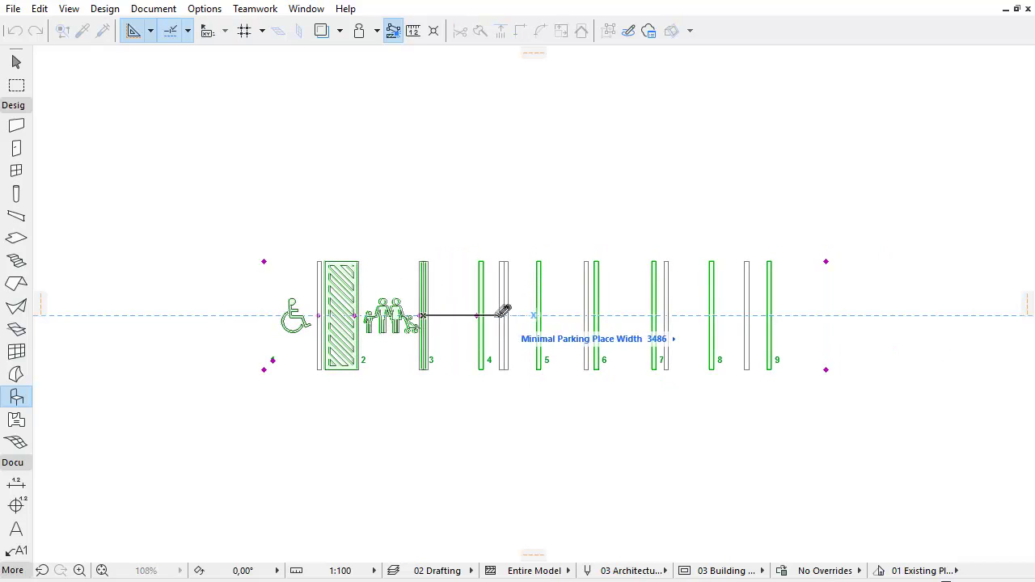
{"action": "left_click", "coordinate": [482, 310]}
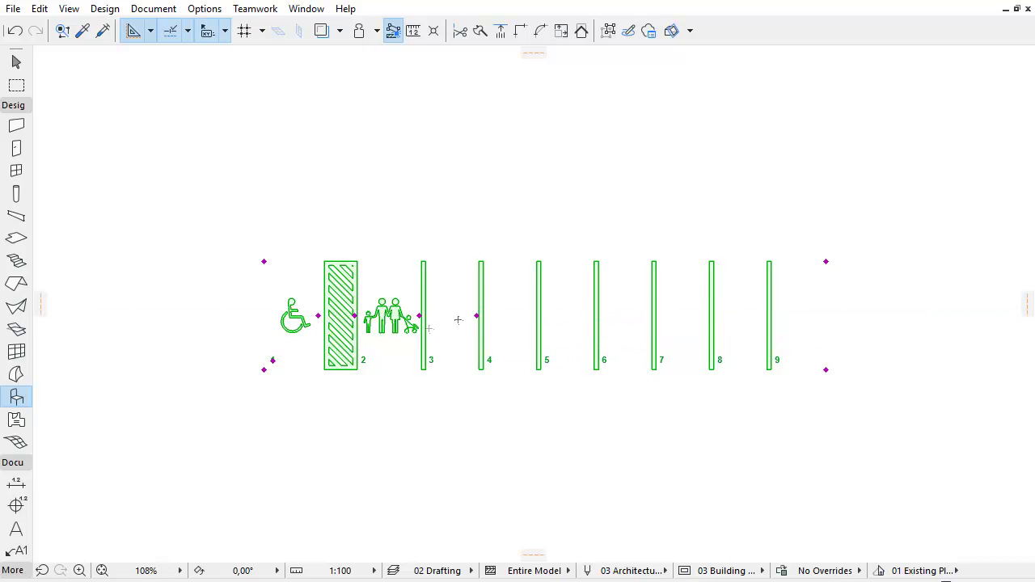
{"action": "left_click", "coordinate": [322, 316]}
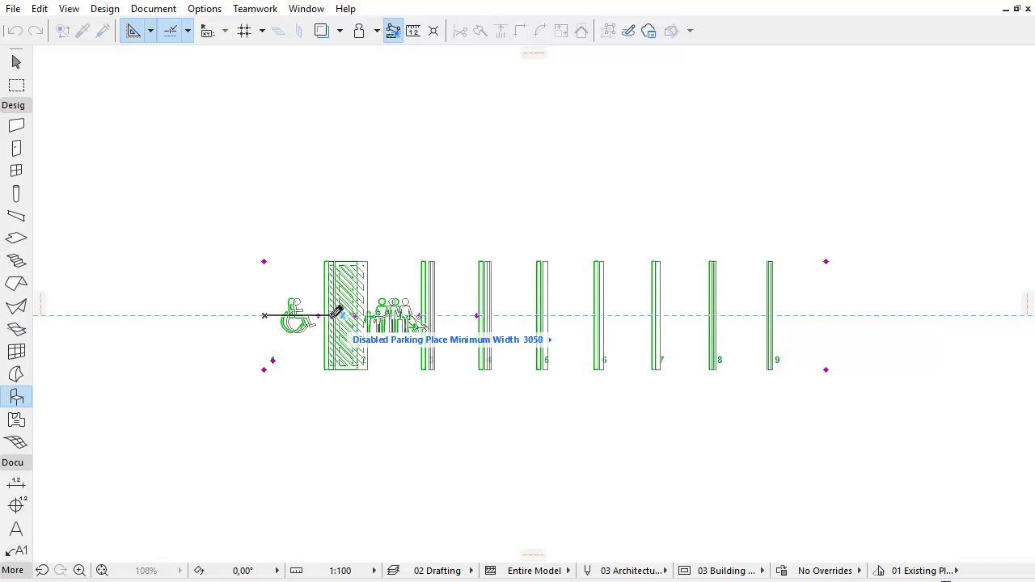
{"action": "key", "text": "Tab"}
{"action": "type", "text": "3"}
{"action": "key", "text": "Return"}
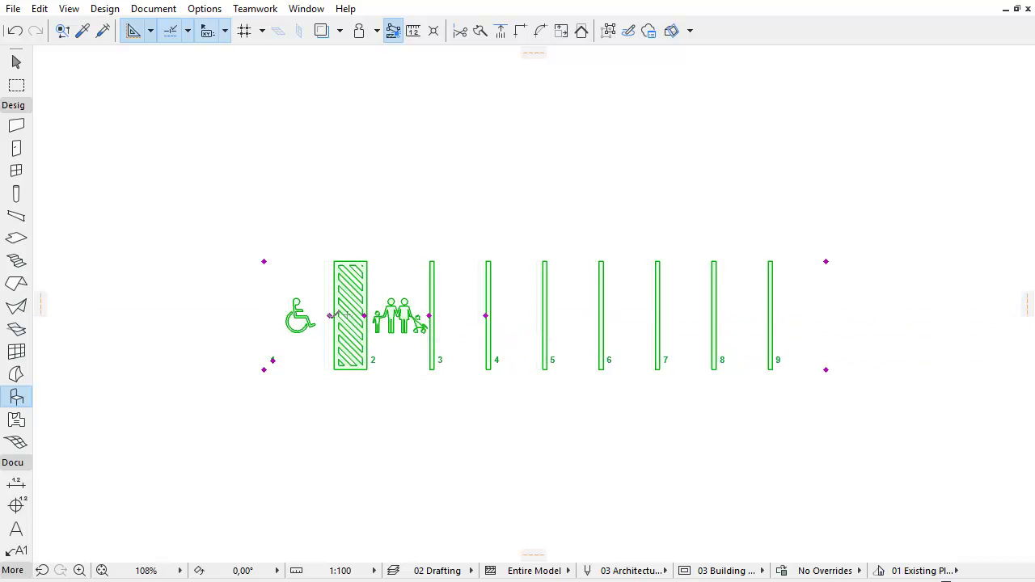
- Set the additional strip width to 2000 and the family place minimum width to 3500
{"action": "left_click", "coordinate": [365, 315]}
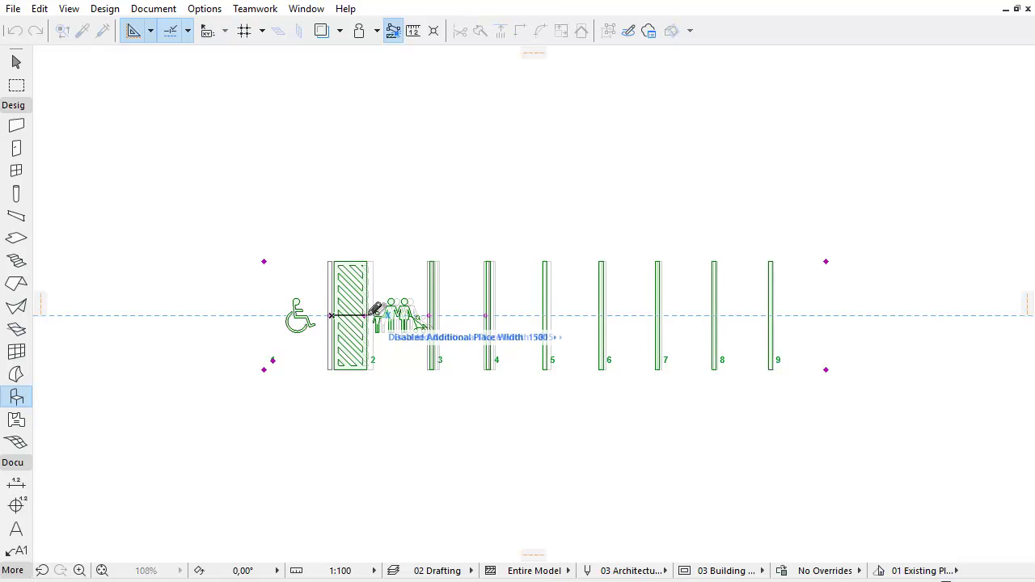
{"action": "type", "text": "200"}
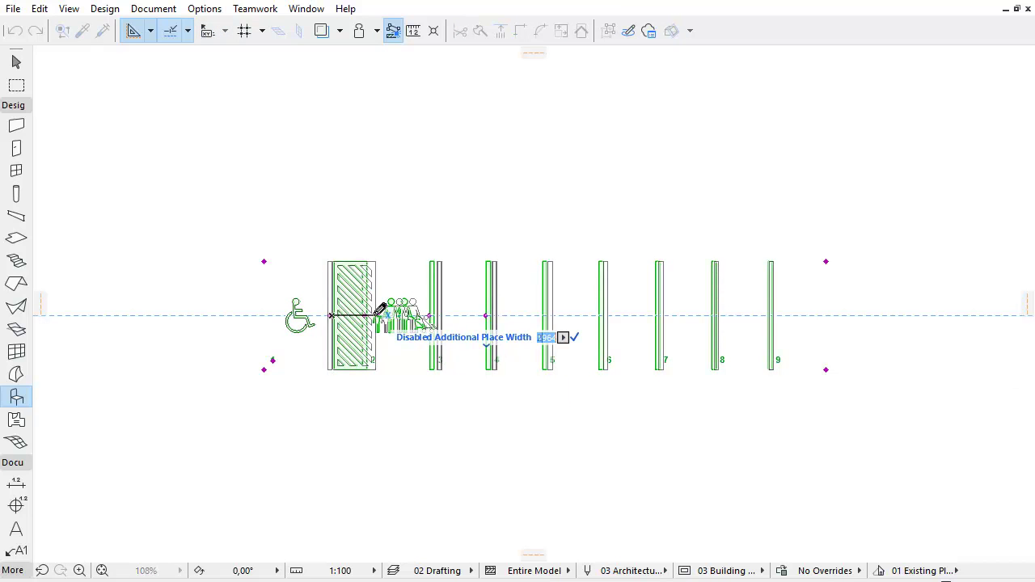
{"action": "type", "text": "0"}
{"action": "key", "text": "Return"}
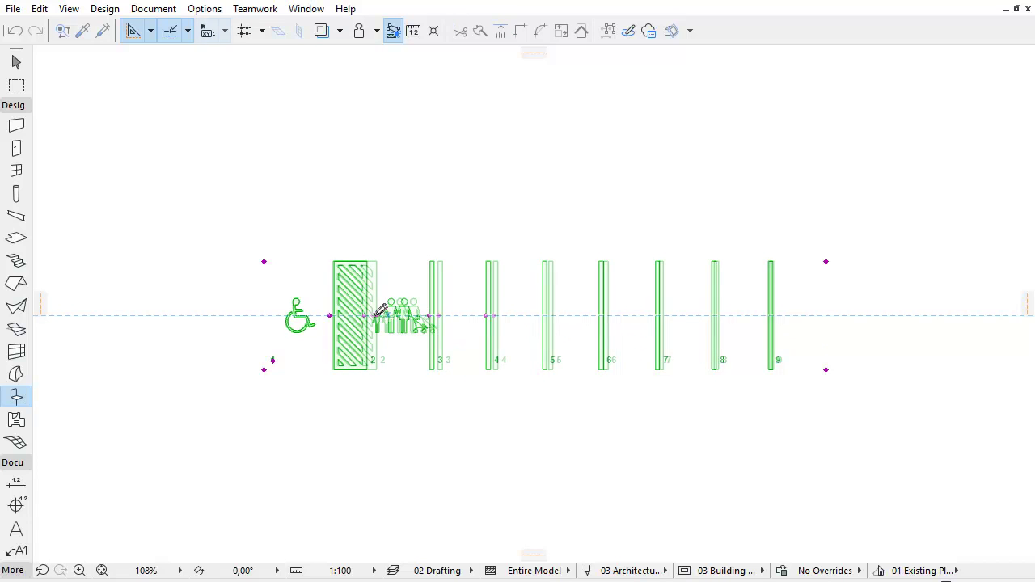
{"action": "left_click", "coordinate": [439, 315]}
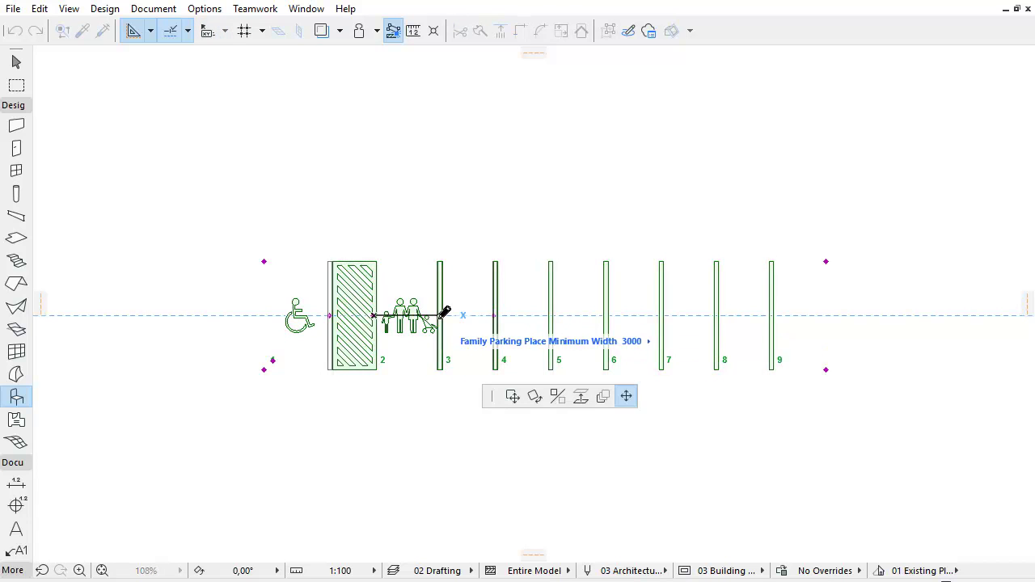
{"action": "key", "text": "Tab"}
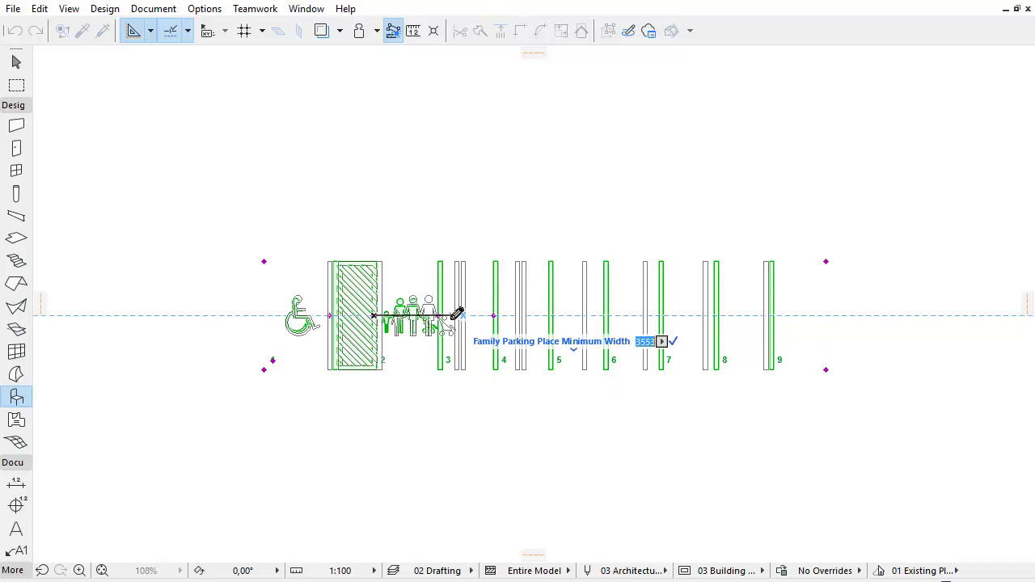
{"action": "type", "text": "3"}
{"action": "key", "text": "Return"}
- Set the parking place's 2D Detail Level to Simple and apply the settings
{"action": "double_click", "coordinate": [456, 316]}
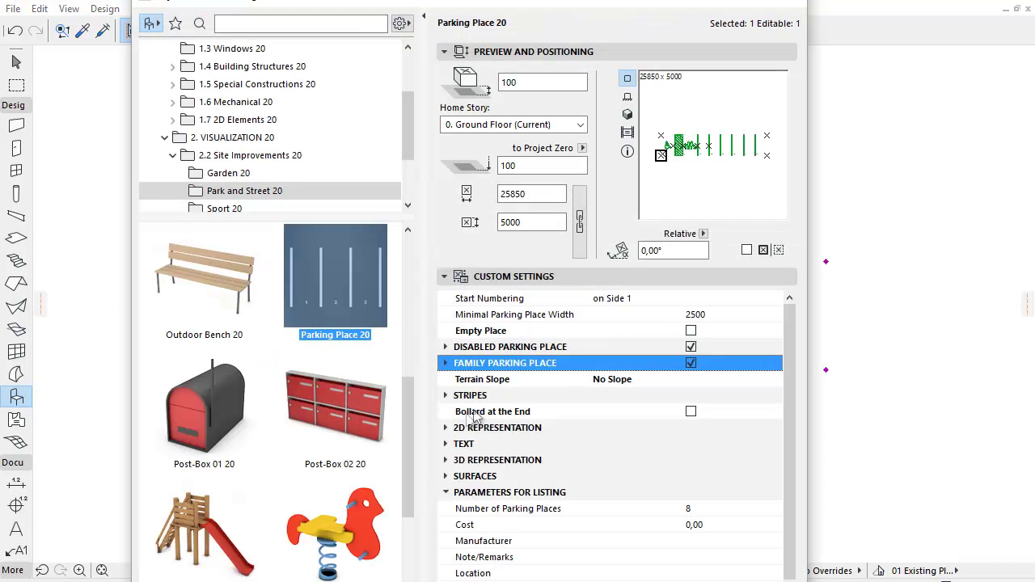
{"action": "left_click", "coordinate": [446, 429]}
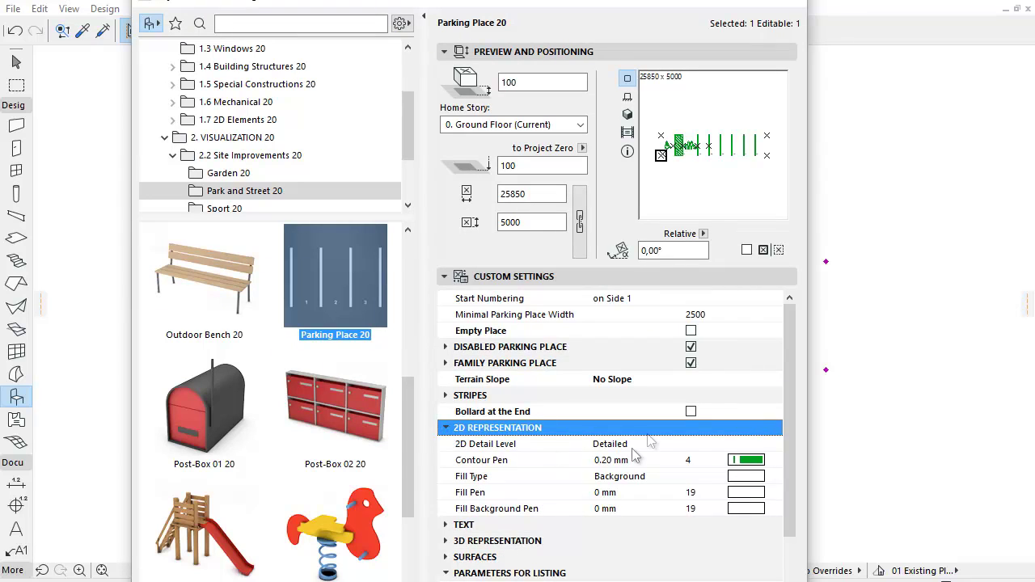
{"action": "left_click", "coordinate": [765, 444]}
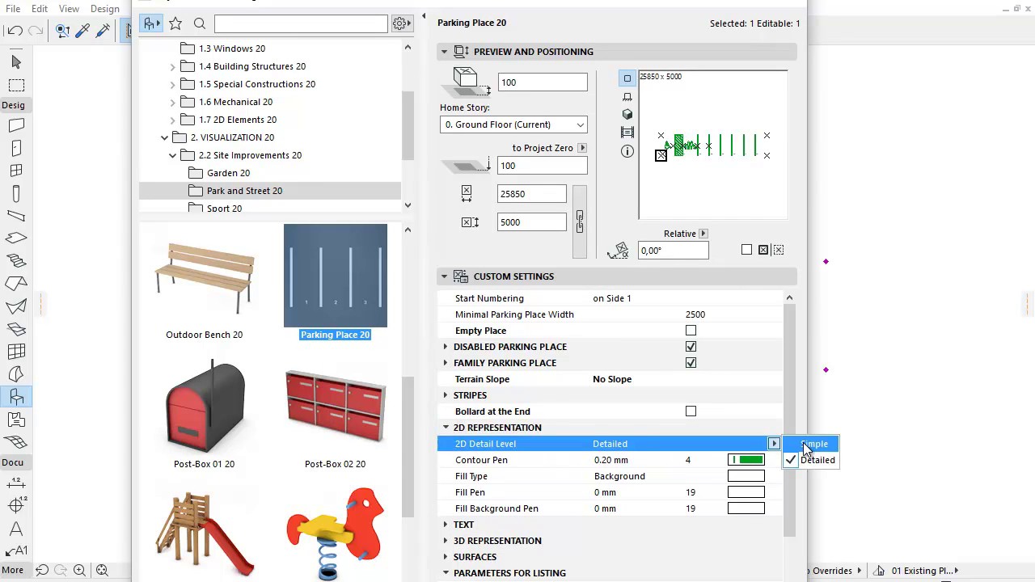
{"action": "left_click", "coordinate": [808, 444]}
{"action": "left_click", "coordinate": [774, 444]}
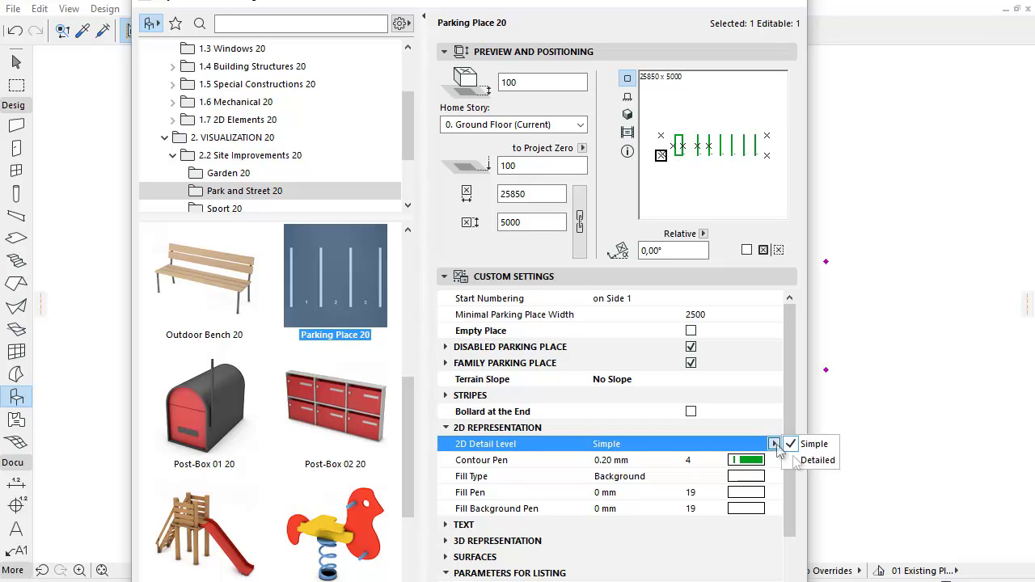
{"action": "left_click", "coordinate": [815, 460]}
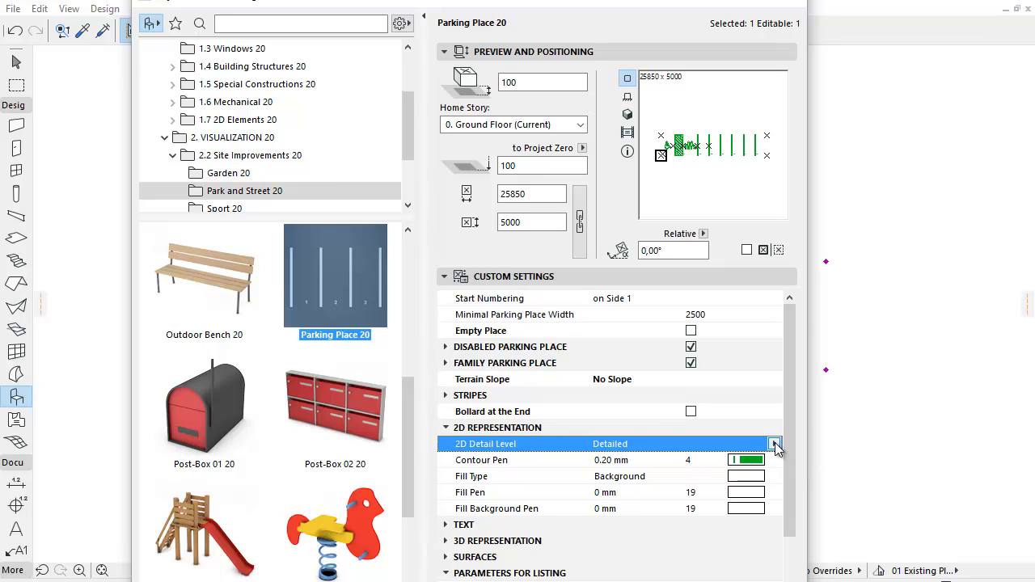
{"action": "left_click", "coordinate": [774, 444]}
{"action": "left_click", "coordinate": [819, 439]}
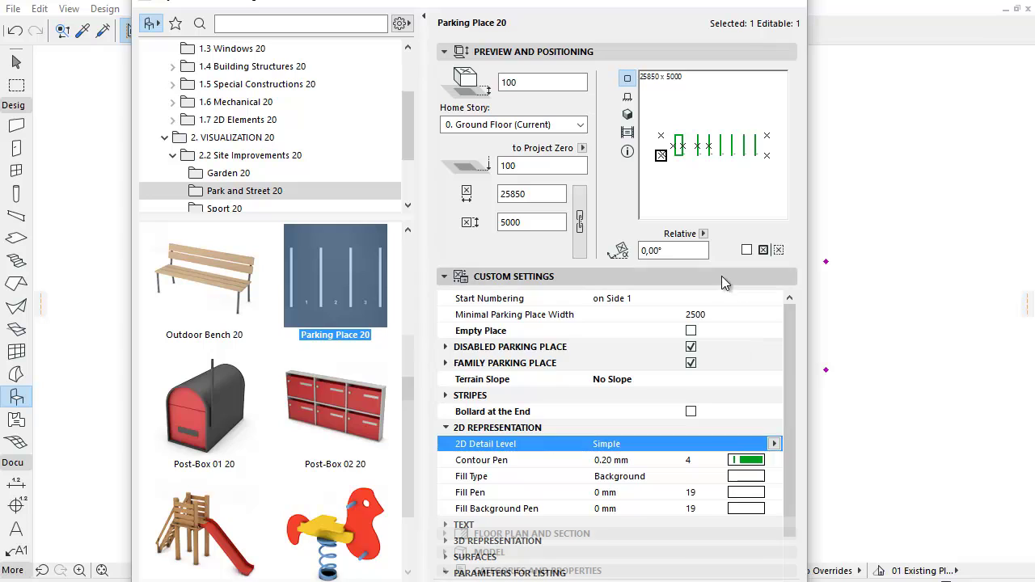
{"action": "left_click", "coordinate": [663, 276]}
{"action": "left_click", "coordinate": [766, 355]}
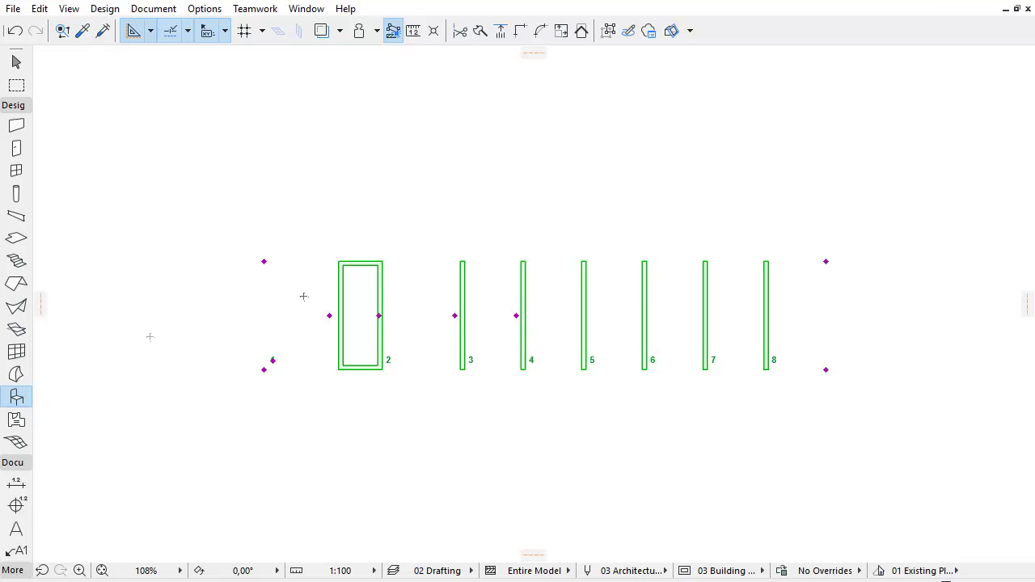
- Enable Number of Parking Places under Parameters for Listing and apply the settings
{"action": "double_click", "coordinate": [16, 397]}
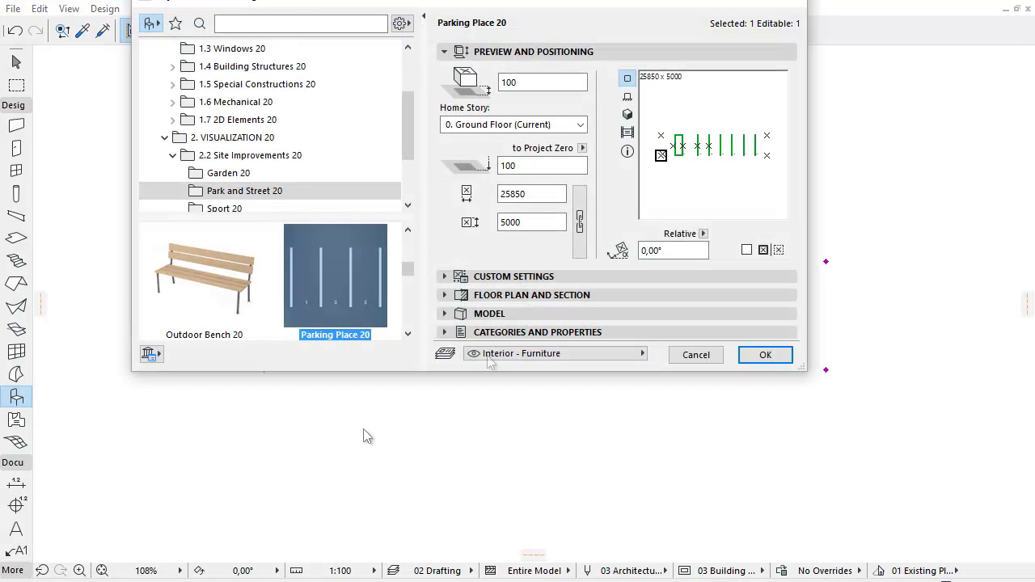
{"action": "left_click", "coordinate": [494, 277]}
{"action": "left_click", "coordinate": [445, 428]}
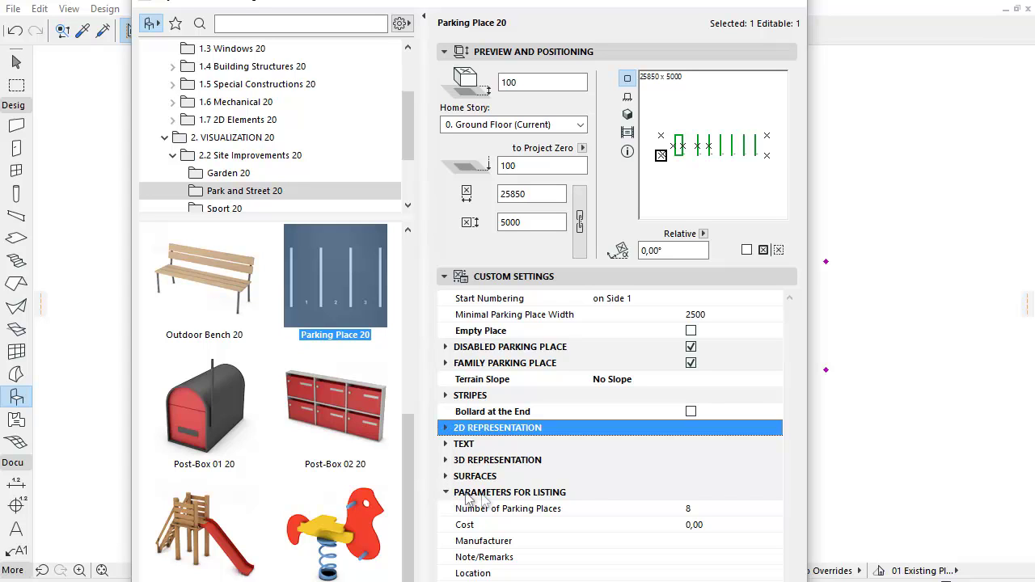
{"action": "left_click", "coordinate": [603, 510]}
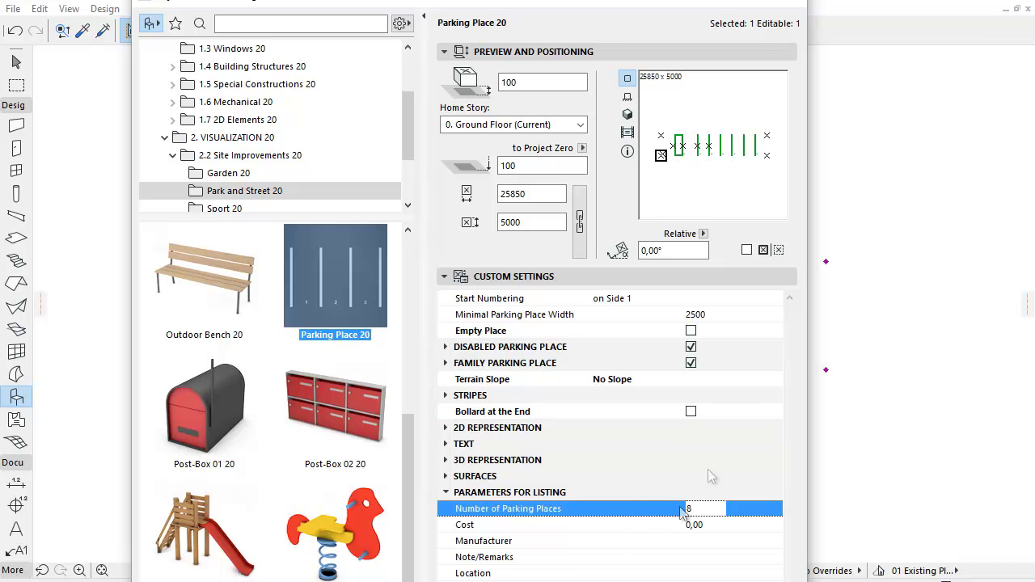
{"action": "left_click_drag", "start_coordinate": [692, 2], "coordinate": [597, 2]}
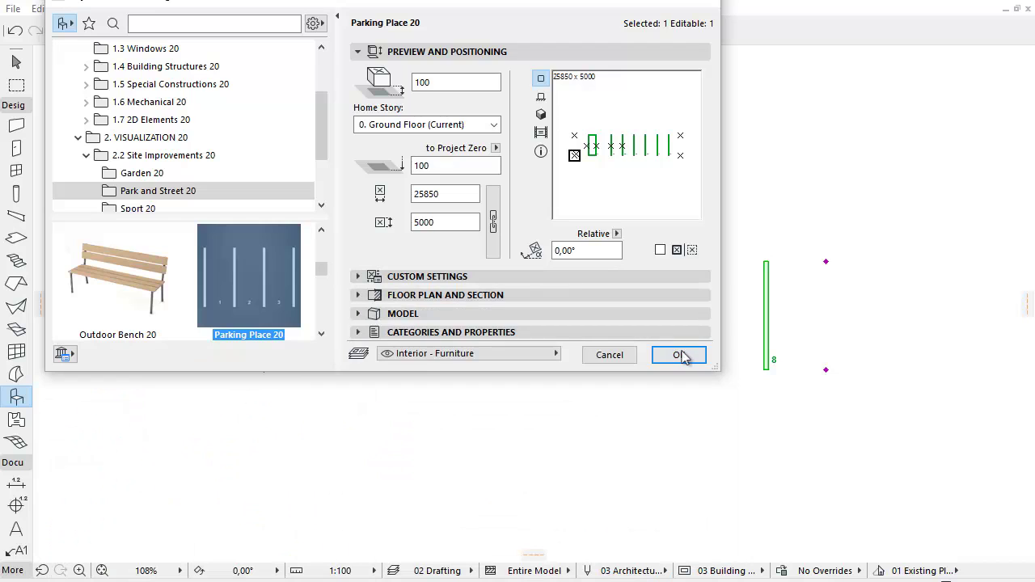
{"action": "left_click", "coordinate": [680, 356]}
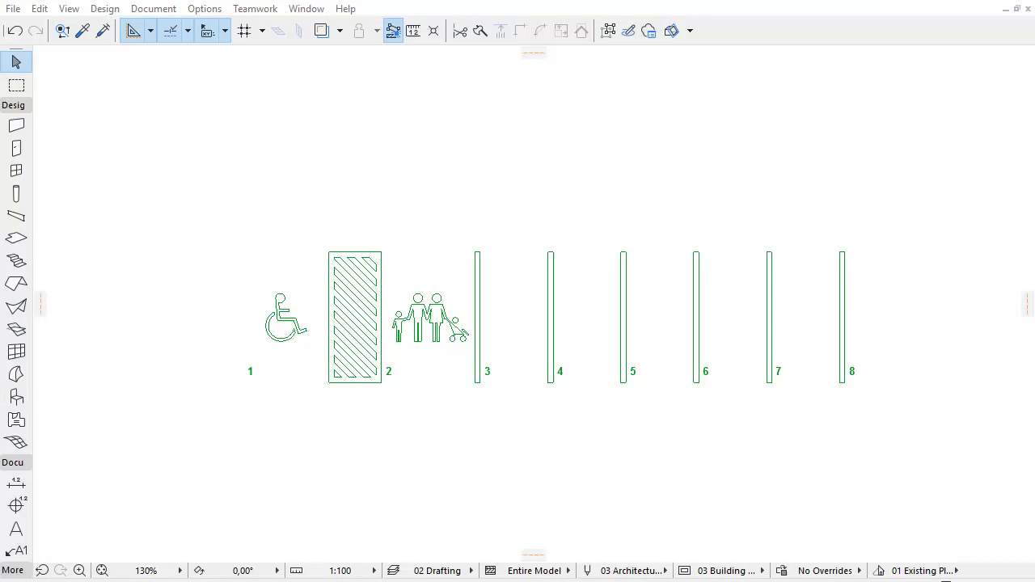